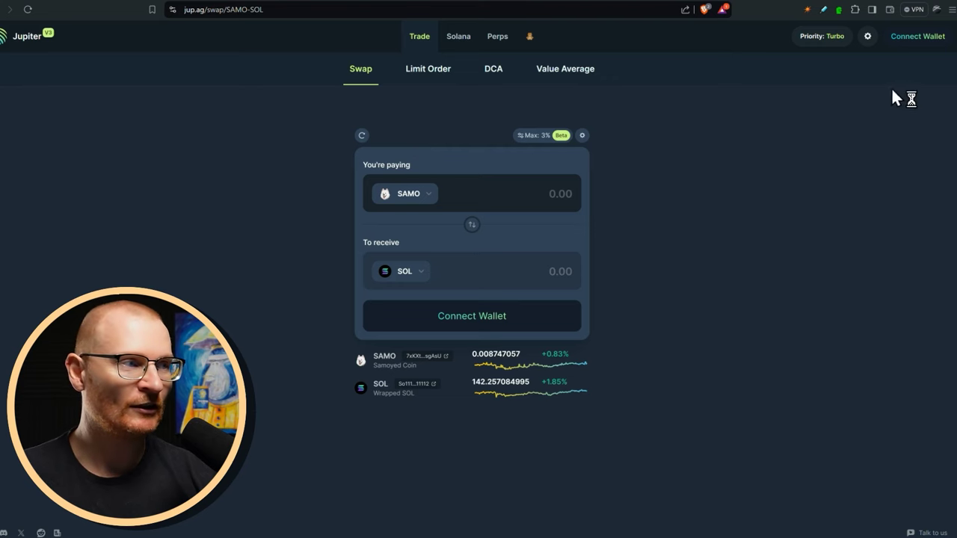
Connect and approve the Solflare wallet in Jupiter.
left_click(910, 39)
left_click(501, 276)
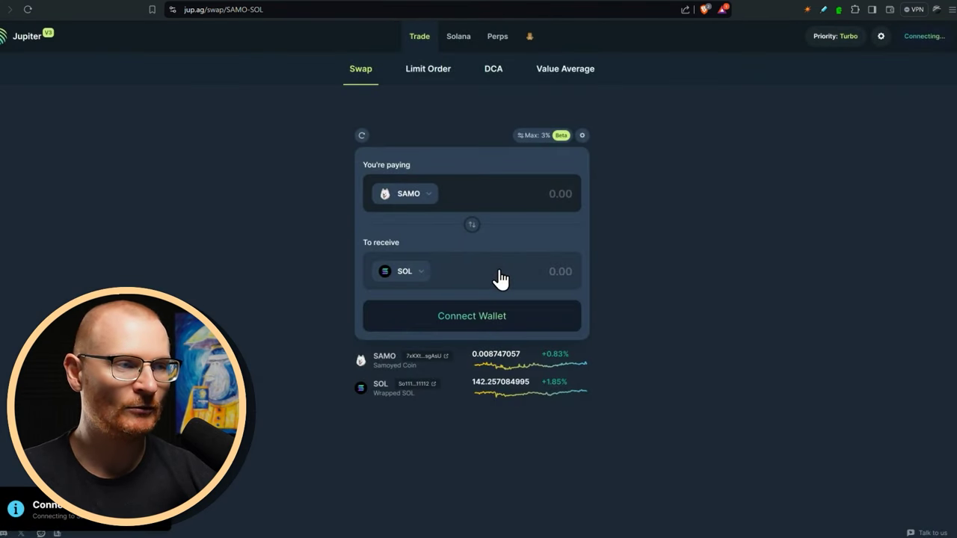
left_click(849, 287)
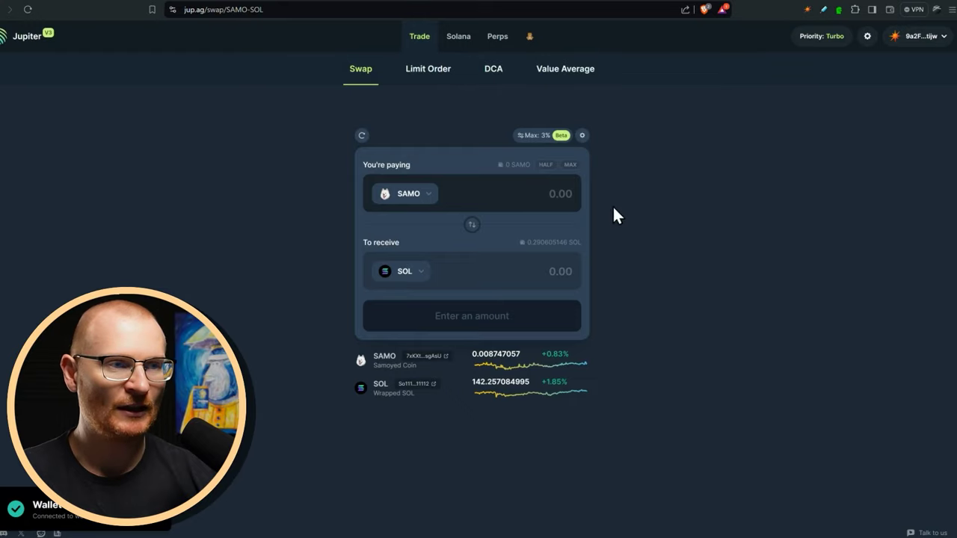
Start a limit order paying with USDC instead of SAMO.
left_click(429, 72)
left_click(635, 181)
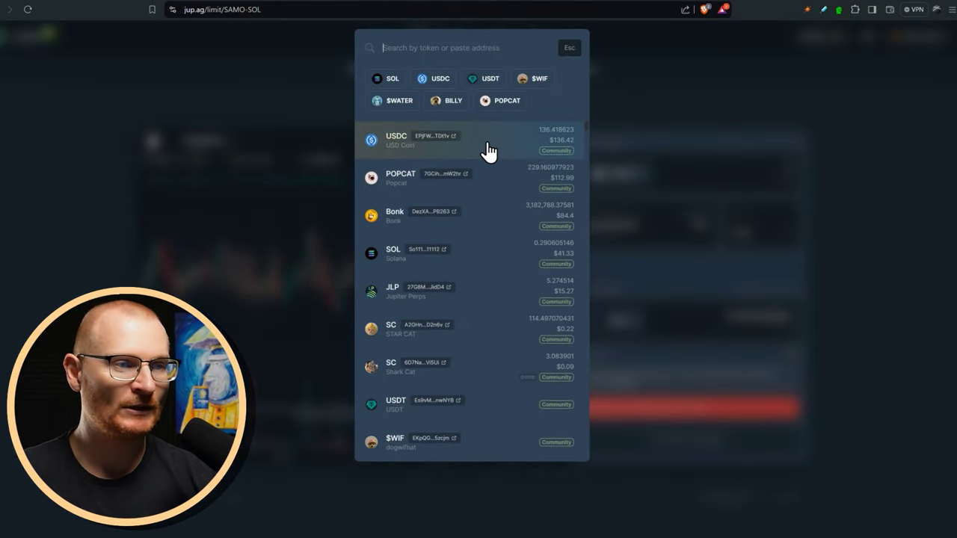
left_click(487, 146)
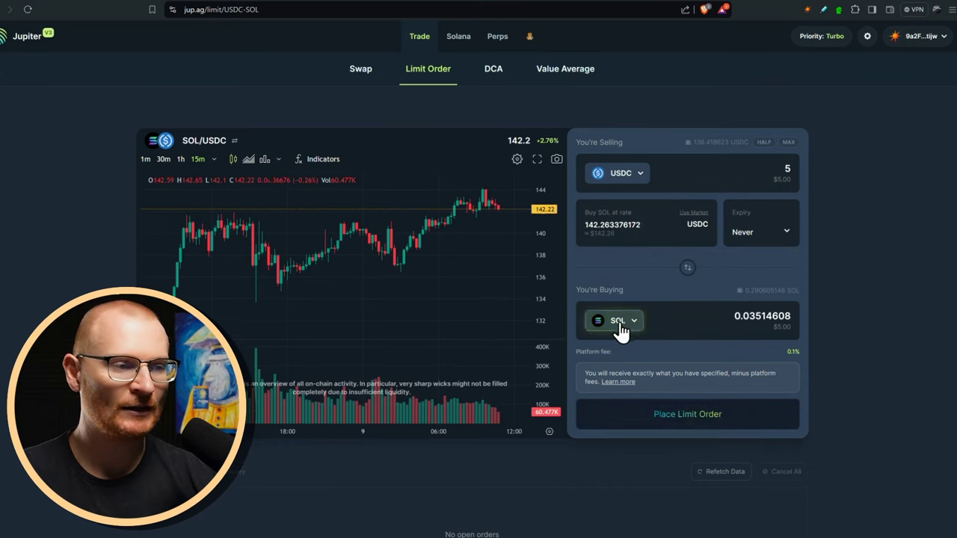
Set the SOL buy rate to 85 USDC and choose a Custom expiry period.
double_click(610, 223)
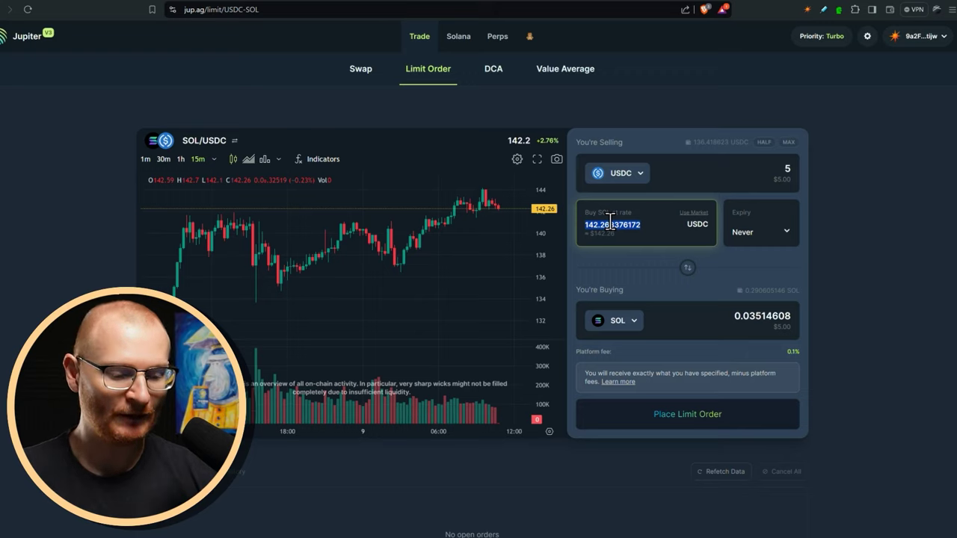
type("85")
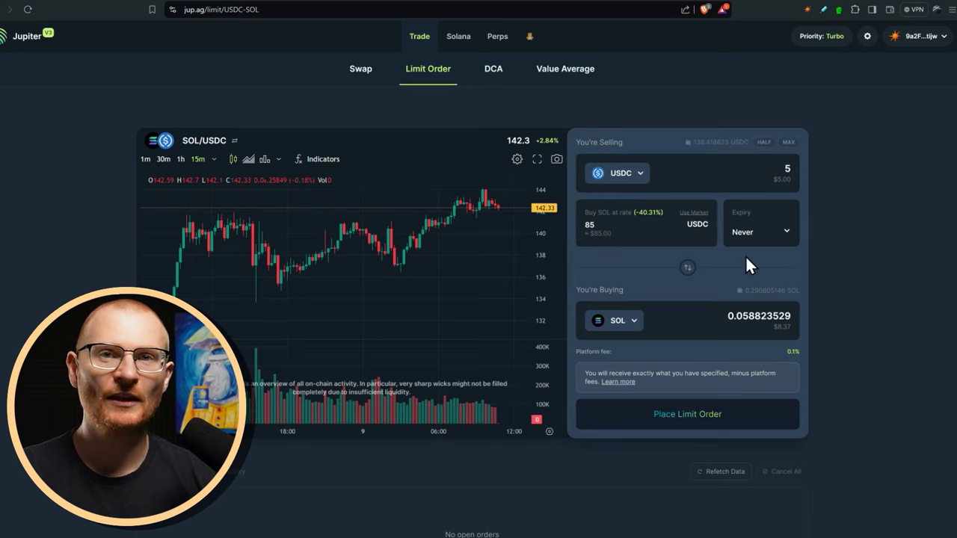
left_click(762, 241)
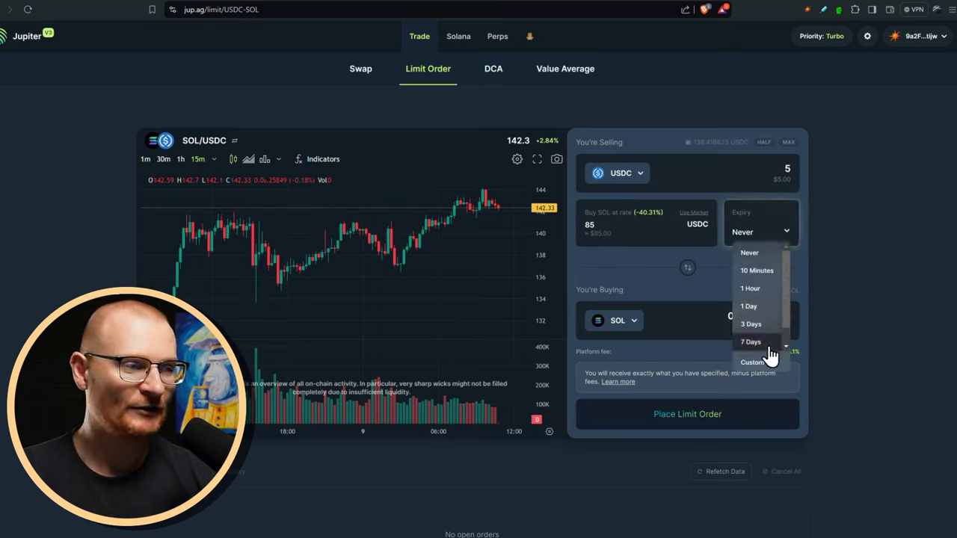
scroll(773, 342, "down", 2)
scroll(770, 349, "down", 1)
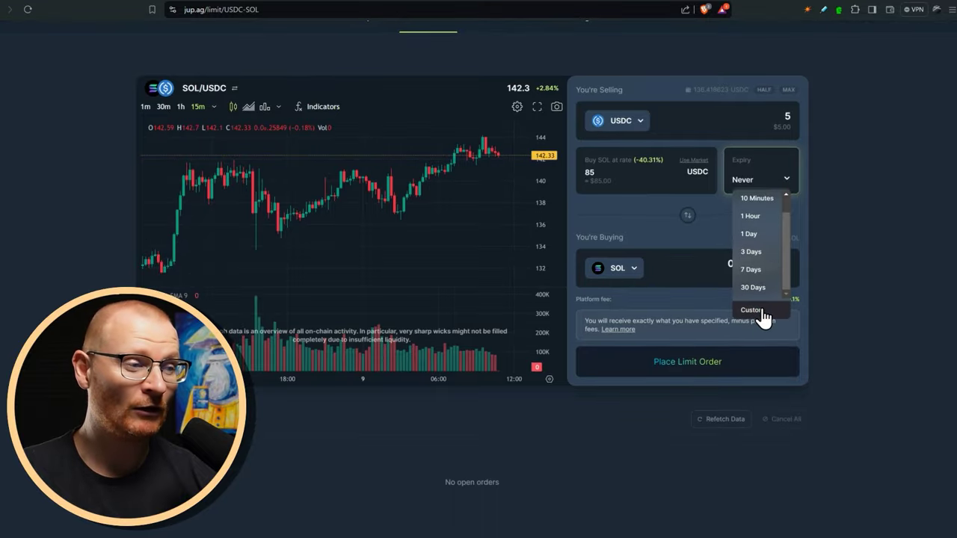
left_click(762, 315)
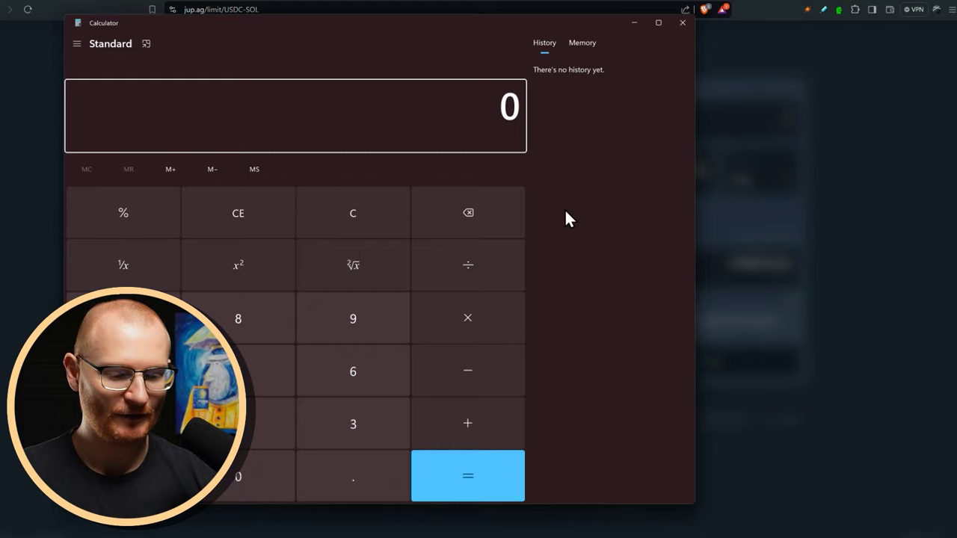
Compute 365 × 24 = 8,760 hours in Calculator, then return to the browser.
type("365 × ")
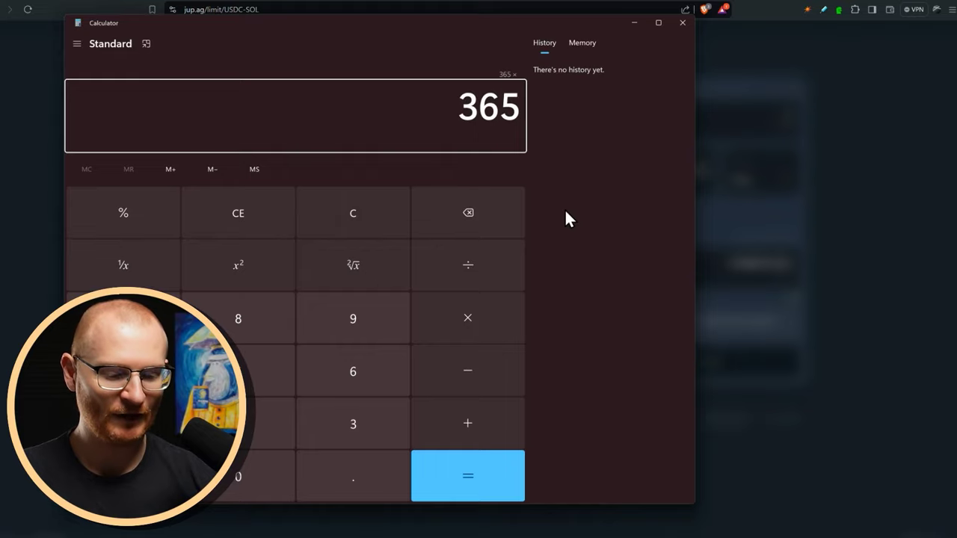
type("24")
key("Return")
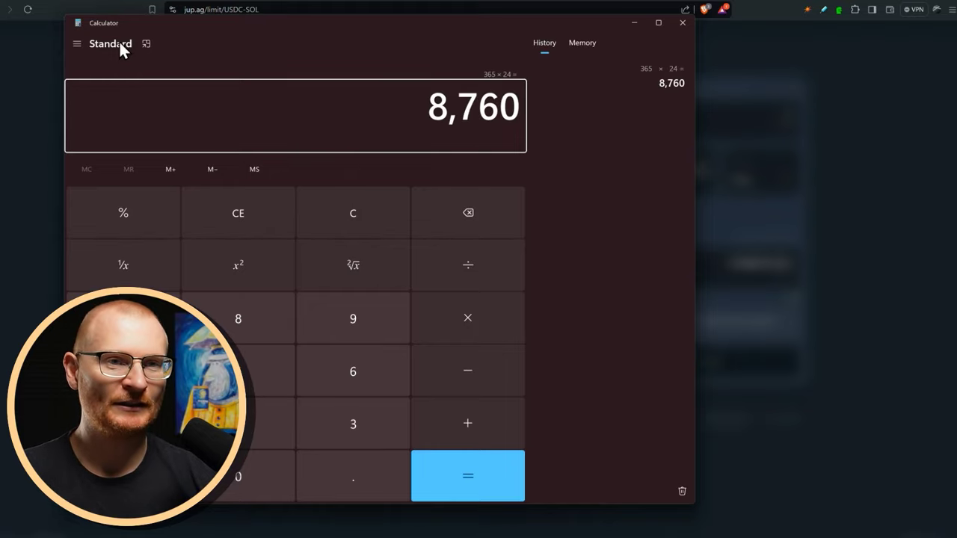
left_click(58, 9)
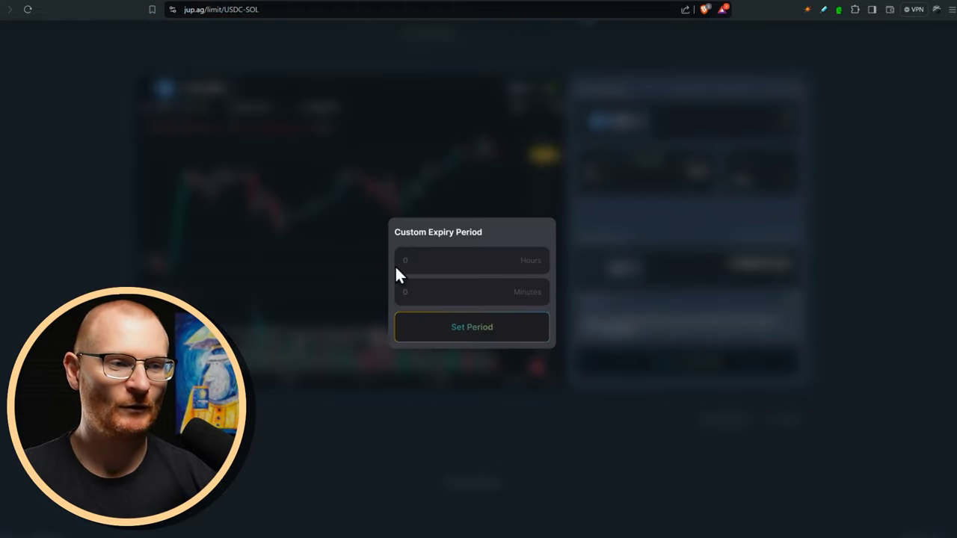
Set the custom expiry period to 8800 hours.
left_click(486, 264)
type("8800")
left_click(499, 324)
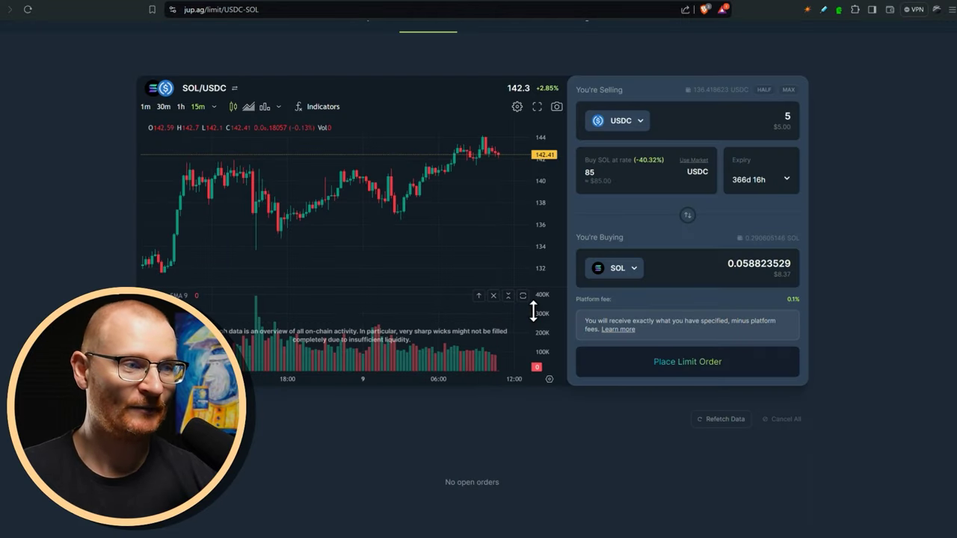
Change the selling amount to 50 USDC, then place and approve the SOL limit order.
double_click(774, 113)
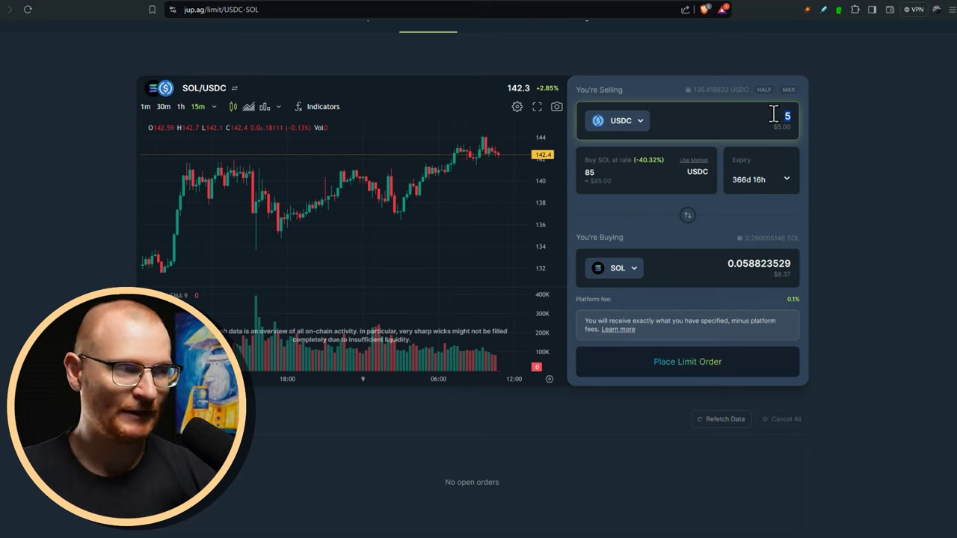
type("20")
double_click(774, 114)
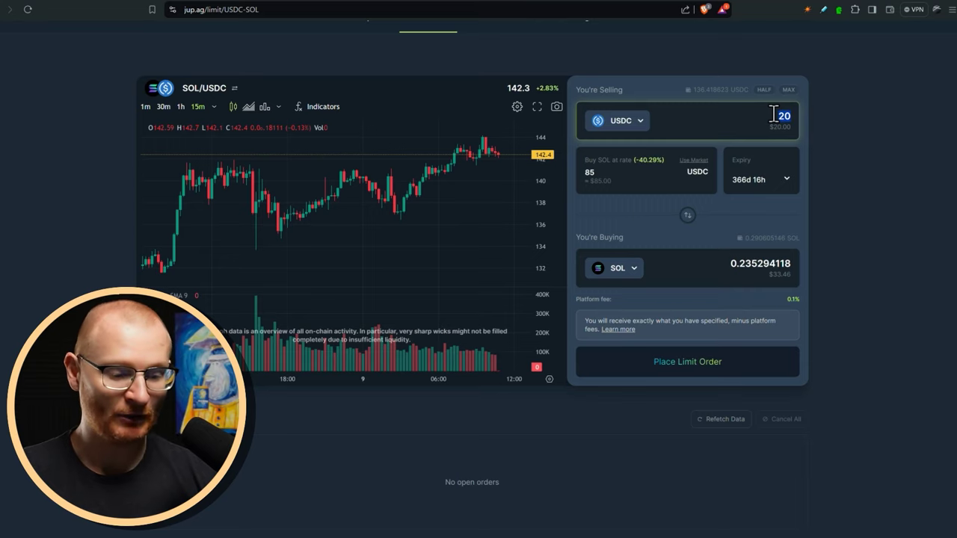
type("50")
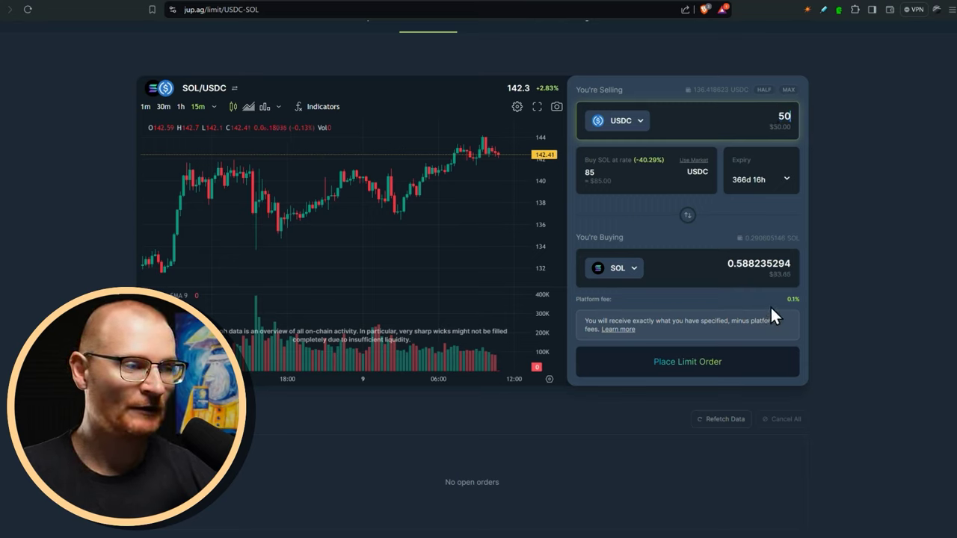
left_click(719, 363)
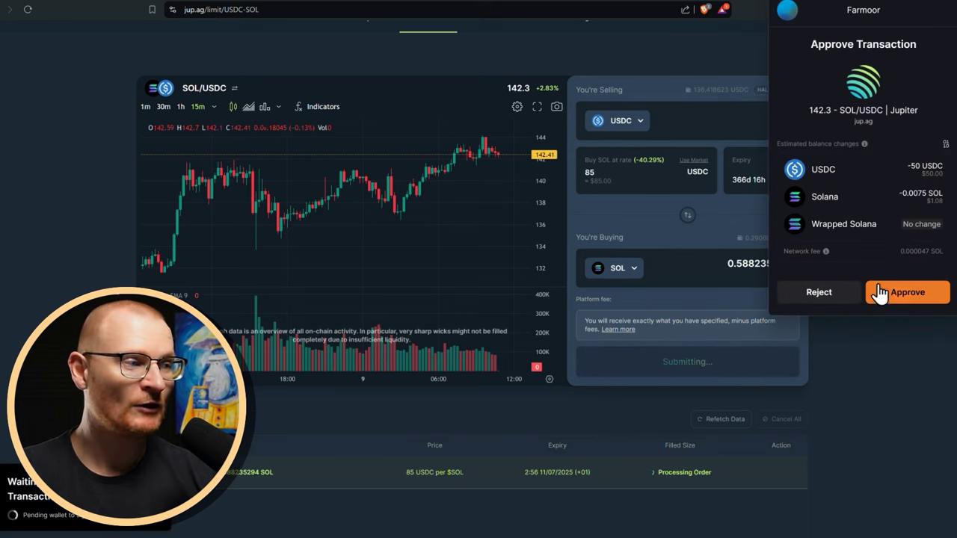
left_click(904, 296)
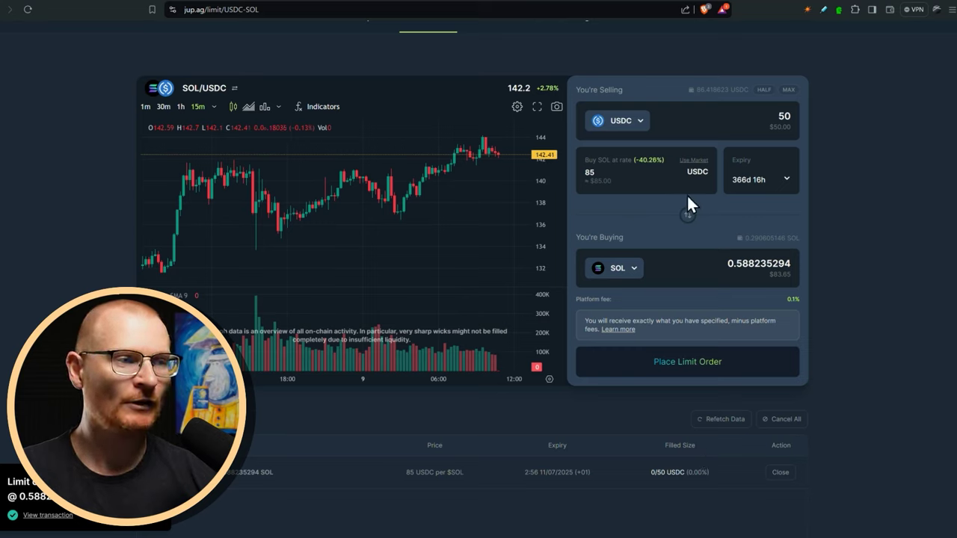
Place and approve a 10 USDC limit buy of SOL at 10 USDC per SOL.
double_click(623, 170)
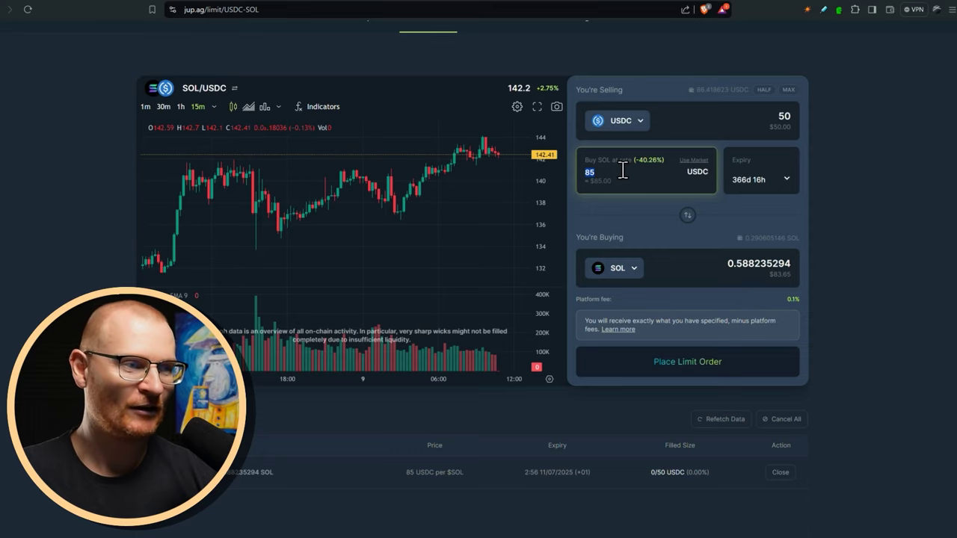
type("10")
double_click(781, 116)
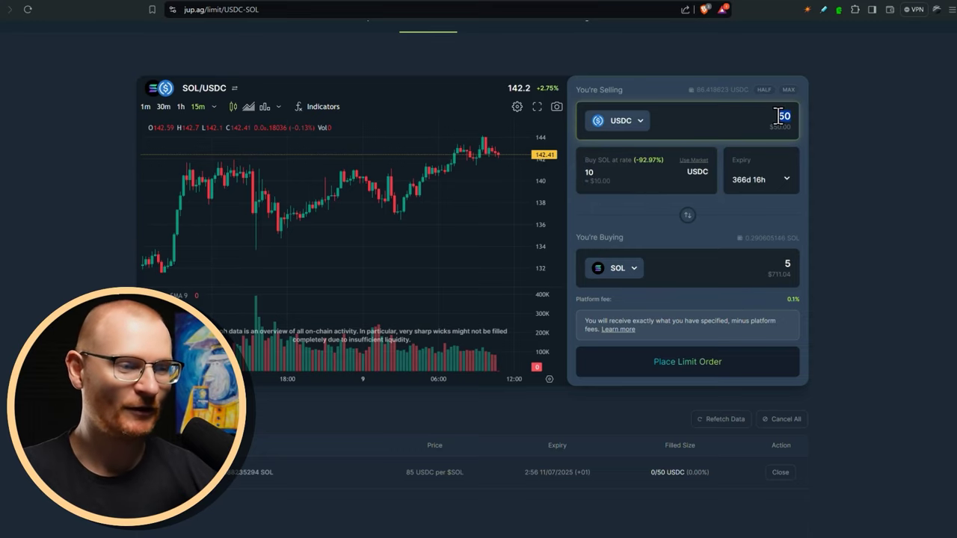
type("10")
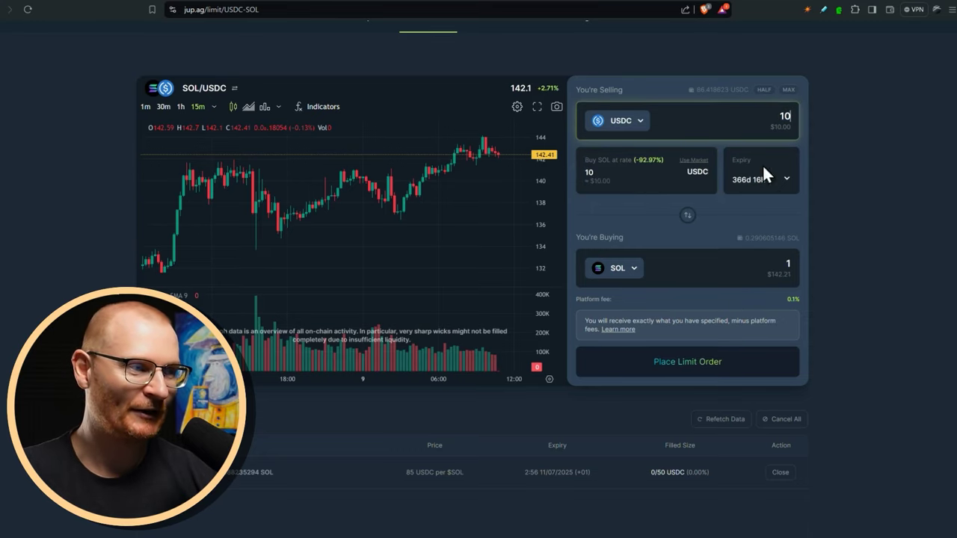
left_click(695, 366)
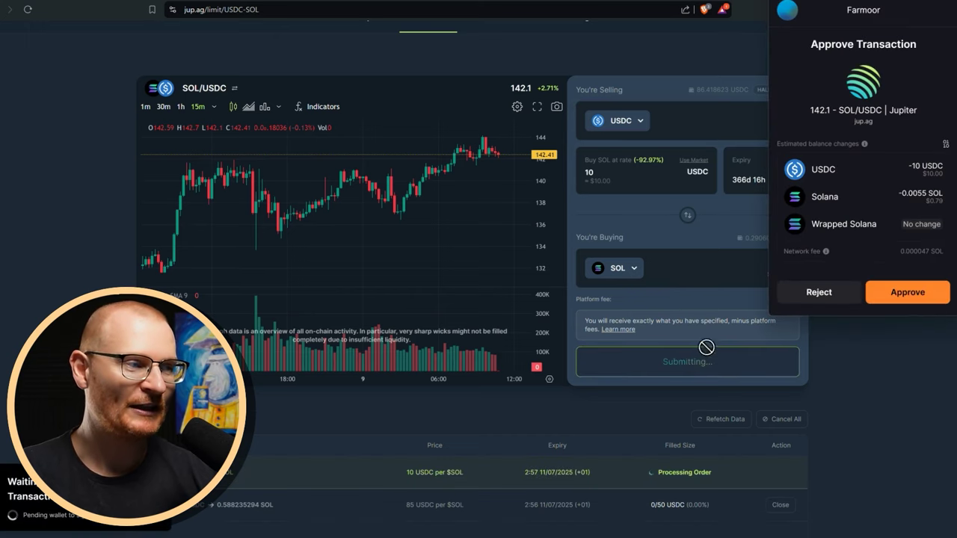
left_click(901, 293)
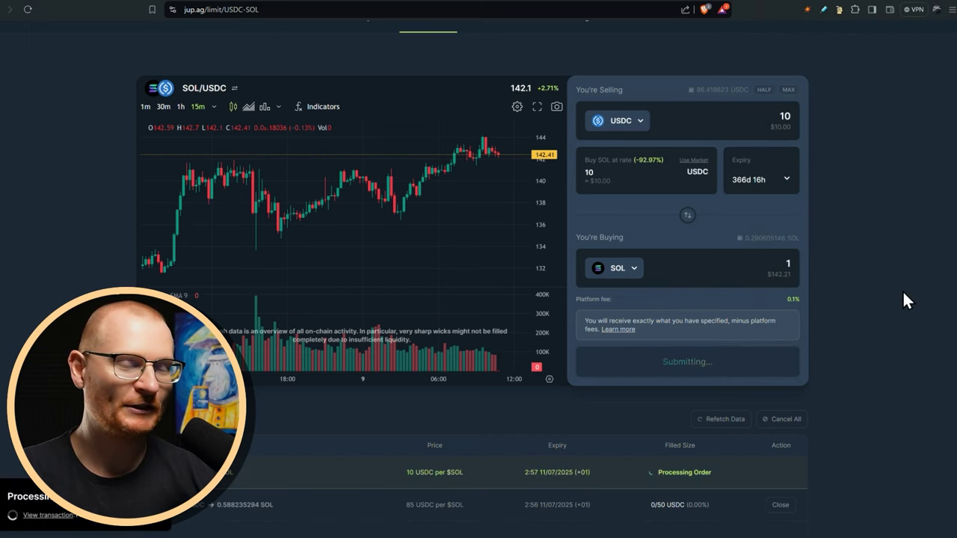
Place and approve 10 USDC SOL limit buys at 105 and 110 USDC per SOL.
double_click(614, 176)
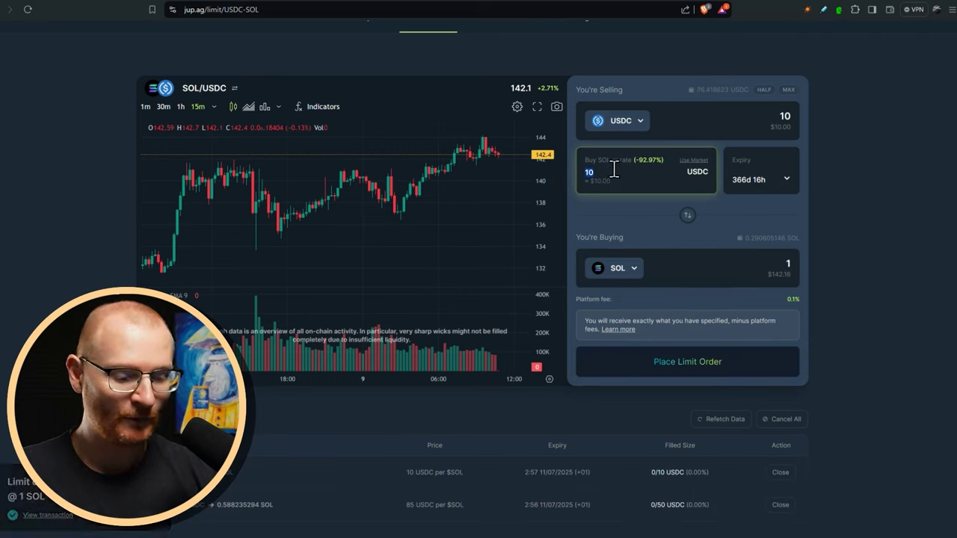
type("105")
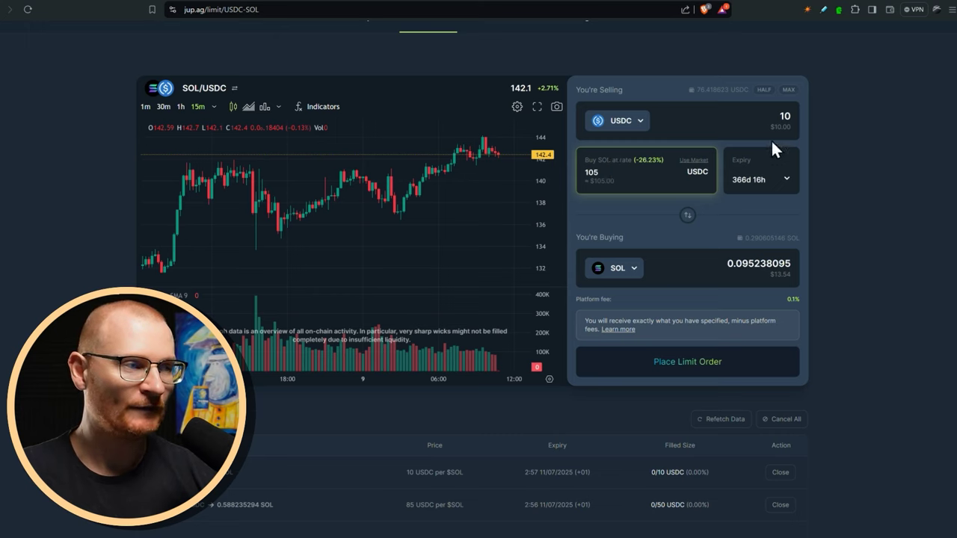
left_click(713, 363)
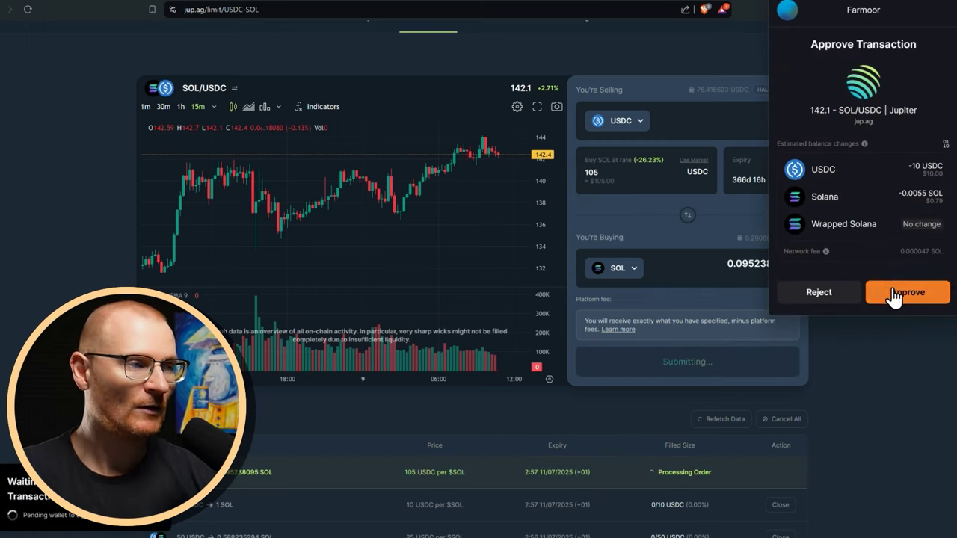
left_click(905, 291)
double_click(613, 172)
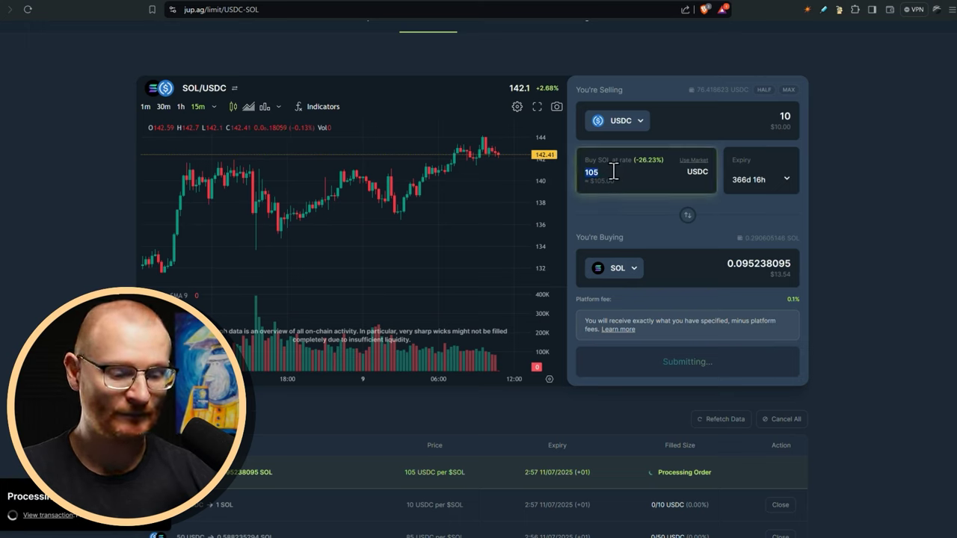
type("110")
left_click(744, 356)
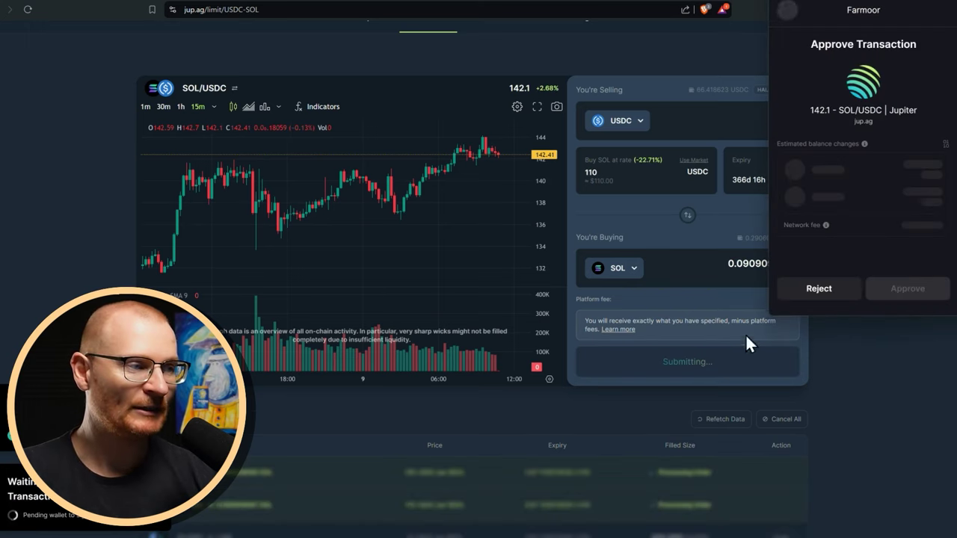
left_click(867, 292)
Place and approve SOL limit buys at 115 and 95 USDC, then enter a 98 rate.
double_click(593, 172)
type("115")
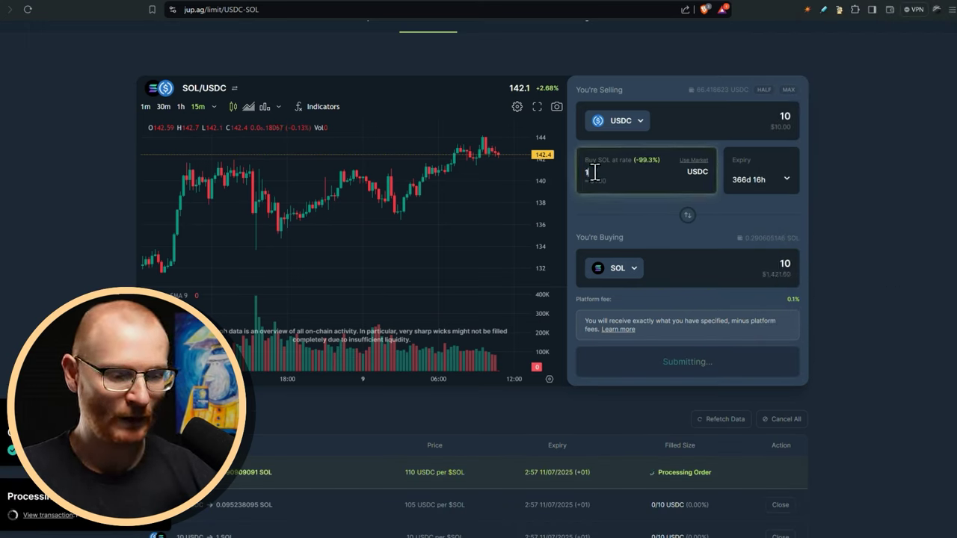
left_click(714, 362)
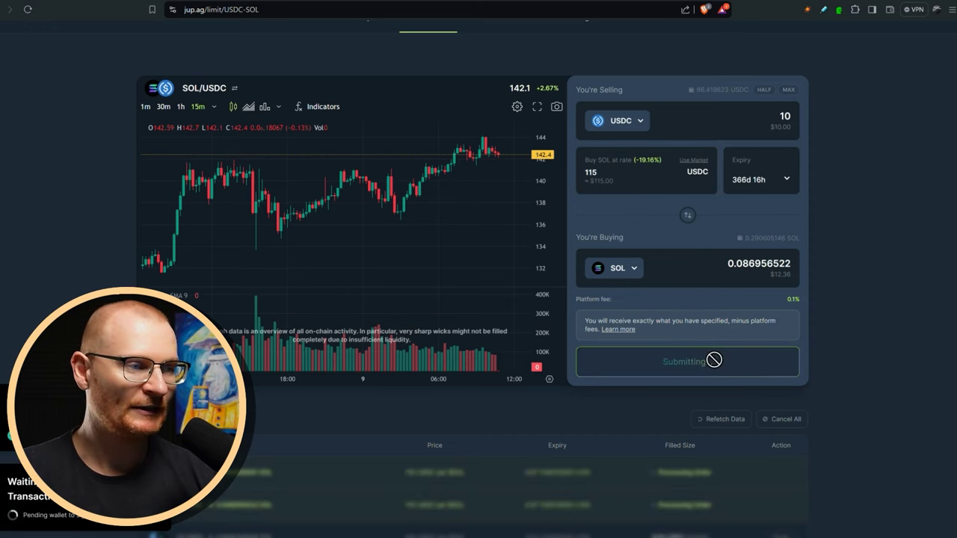
left_click(896, 288)
double_click(592, 172)
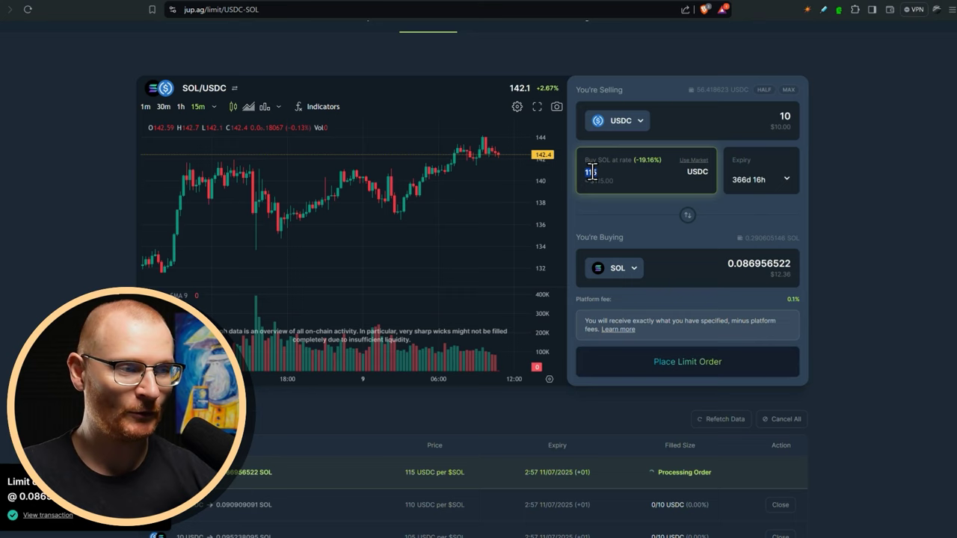
type("95")
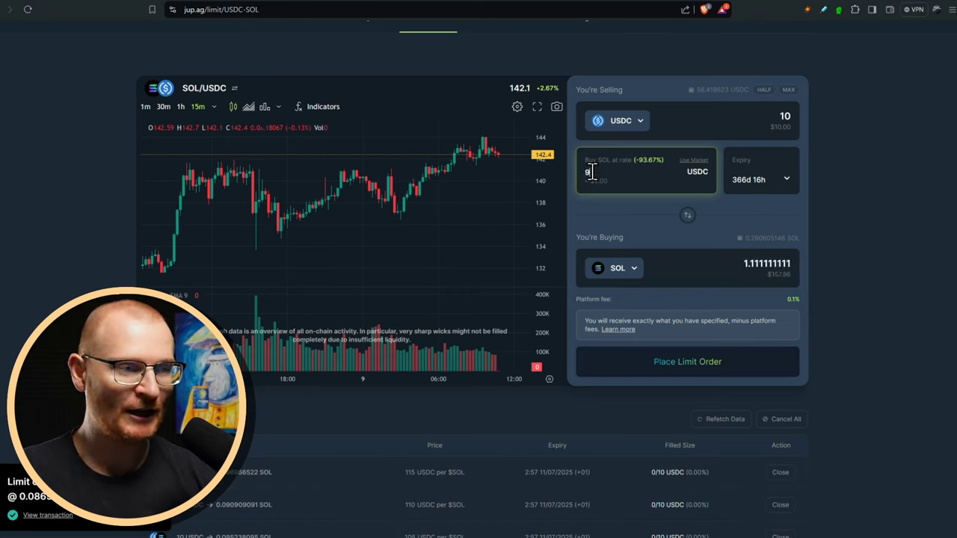
left_click(691, 362)
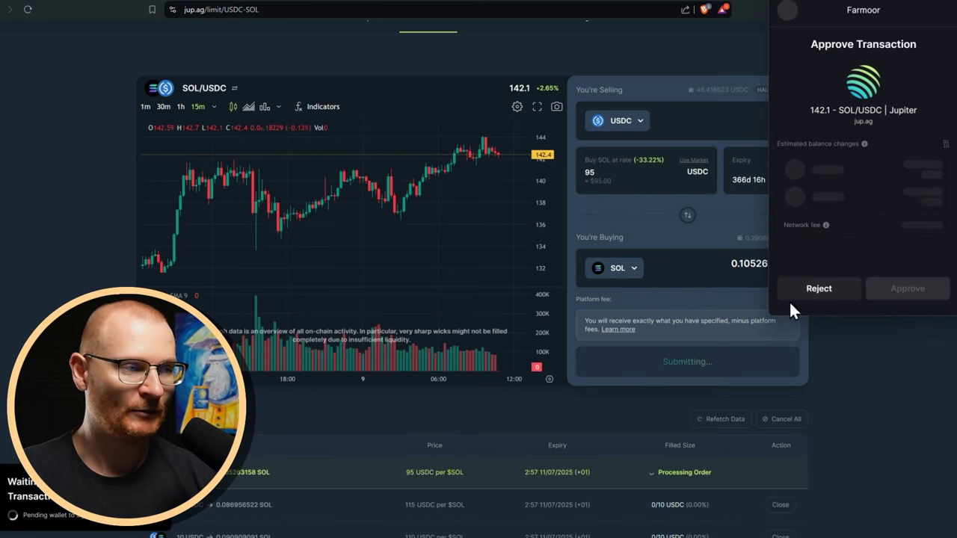
left_click(852, 300)
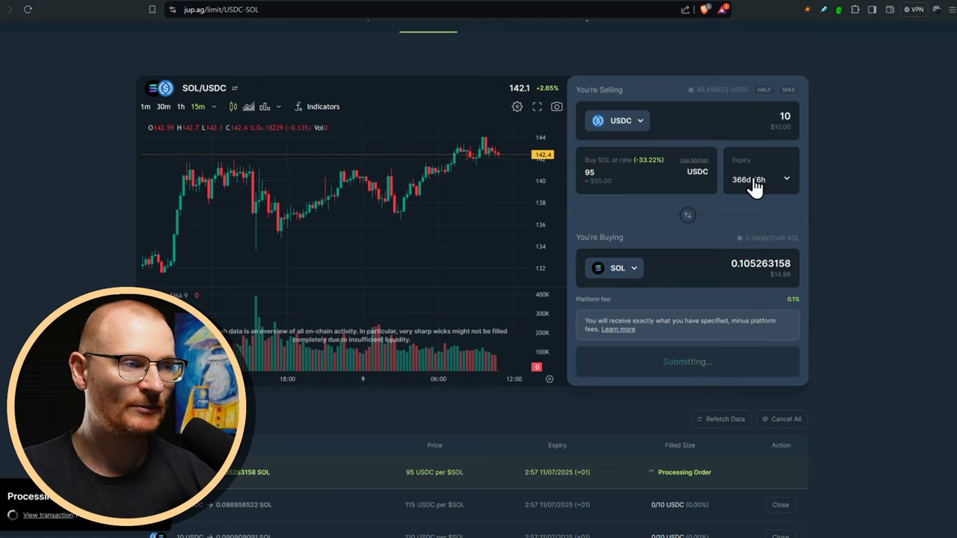
double_click(631, 175)
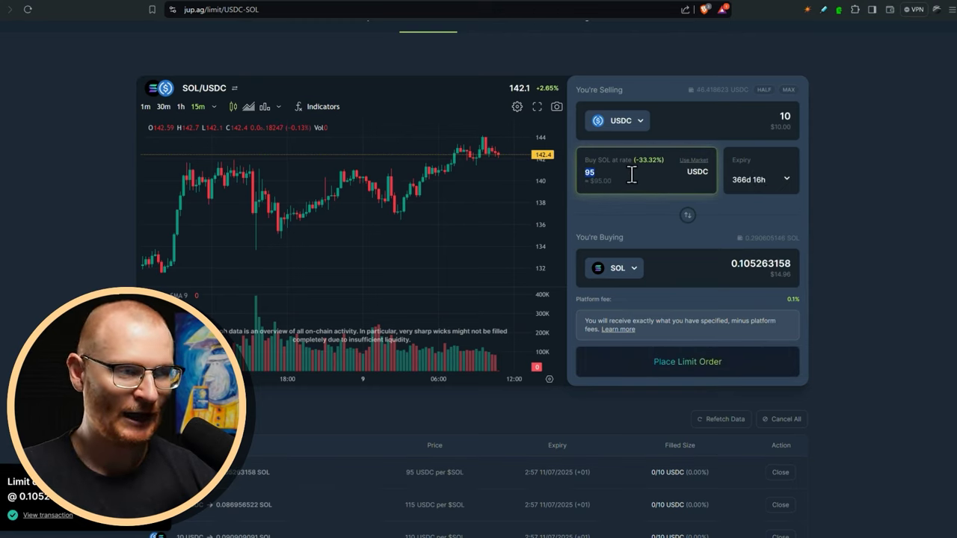
type("98")
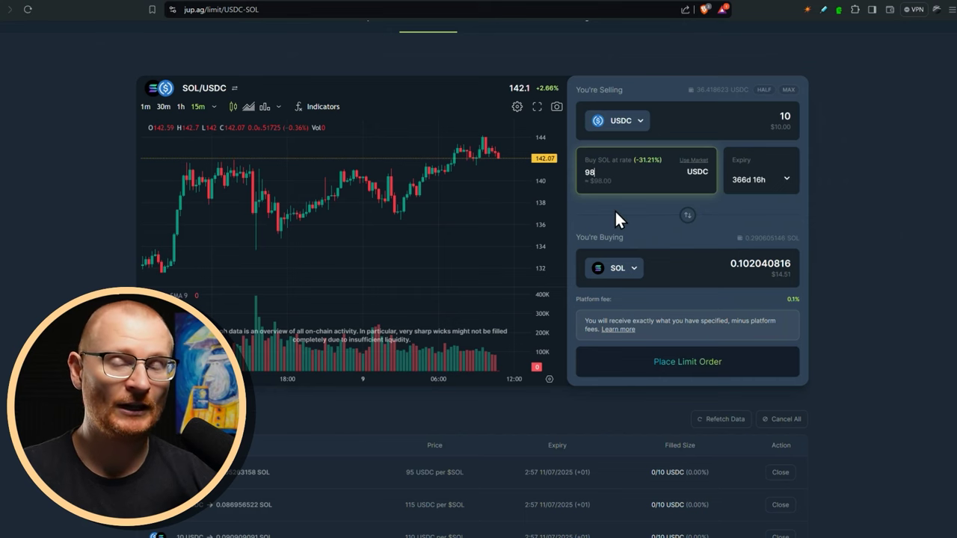
Give the 98 USDC SOL limit buy a 30-day expiry and place it.
left_click(725, 188)
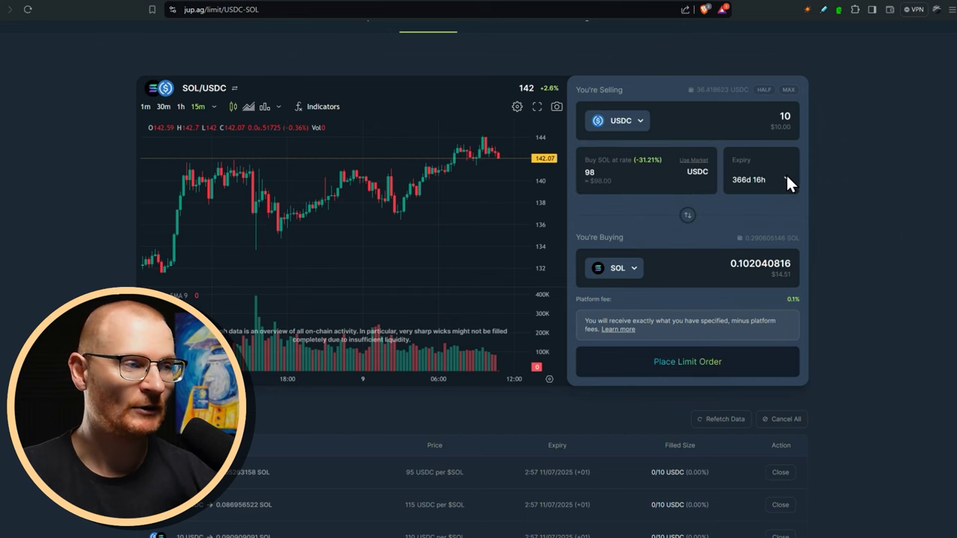
left_click(786, 177)
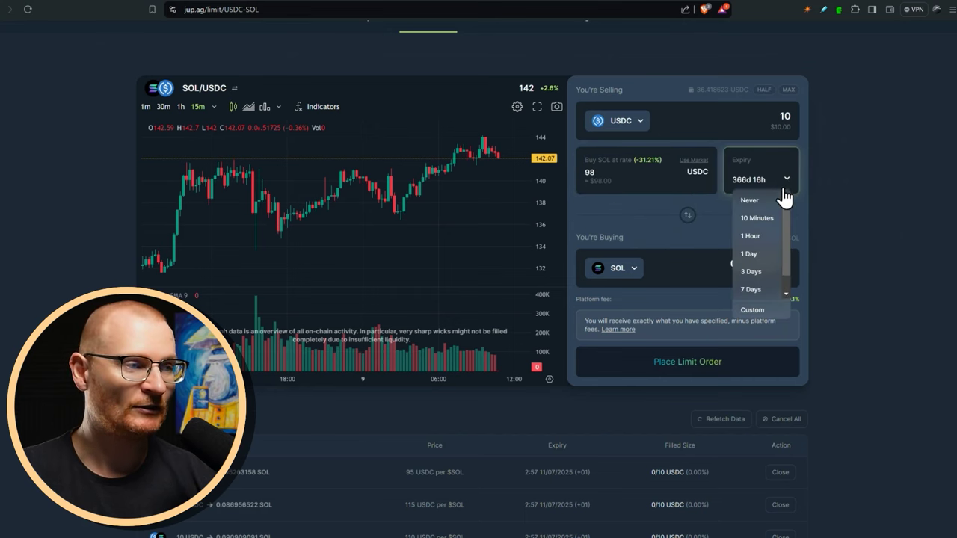
scroll(759, 284, "down", 1)
left_click(759, 296)
left_click(663, 363)
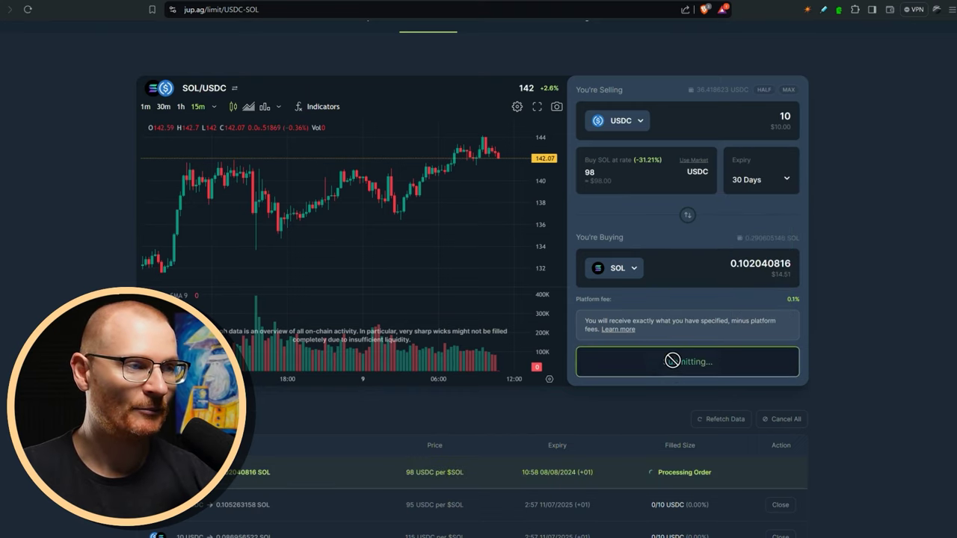
scroll(573, 303, "down", 4)
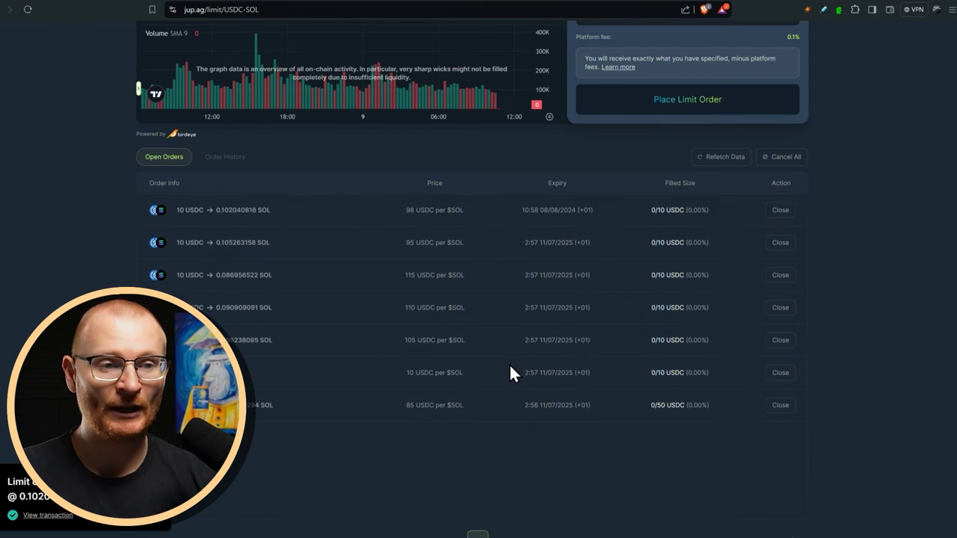
Review Order History, return to the order form, and open the token selector for the buying side.
left_click(224, 162)
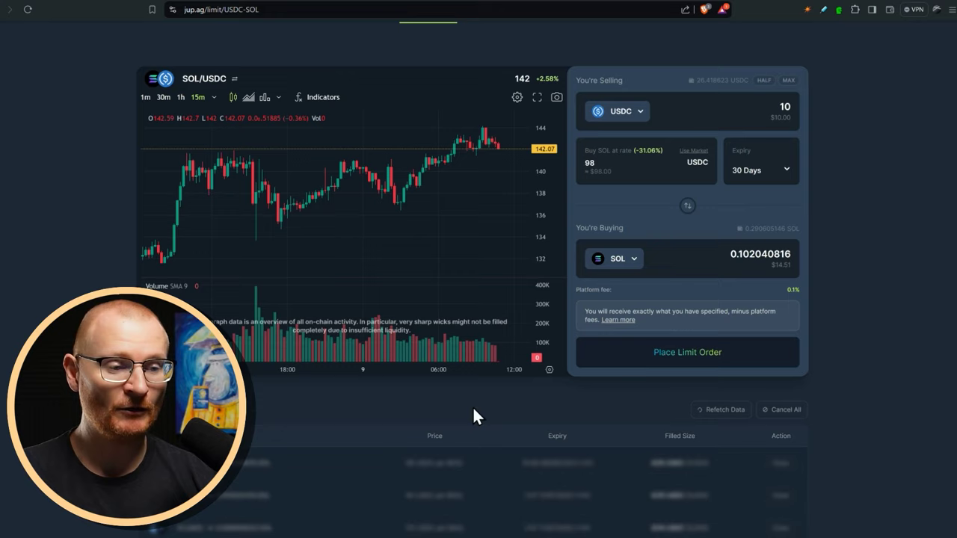
scroll(543, 413, "down", 3)
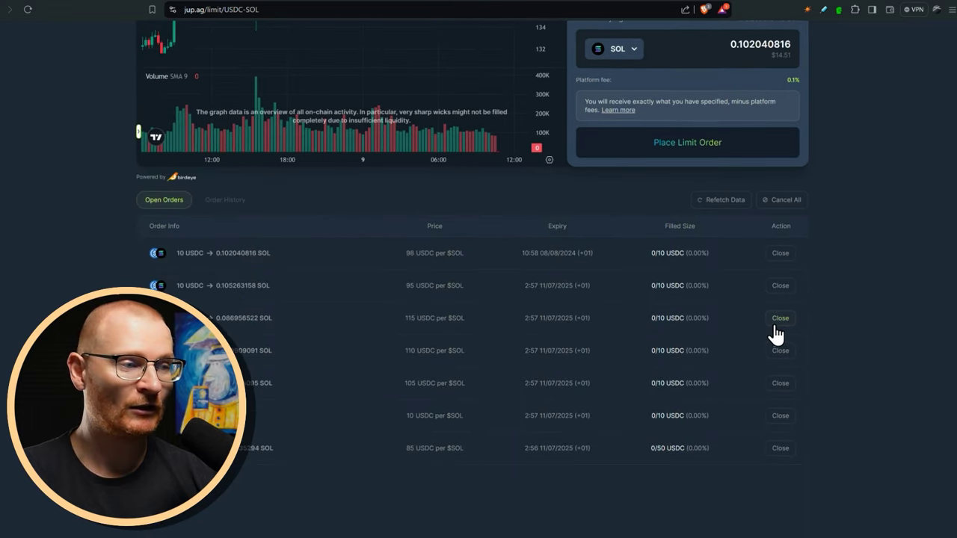
scroll(774, 327, "up", 4)
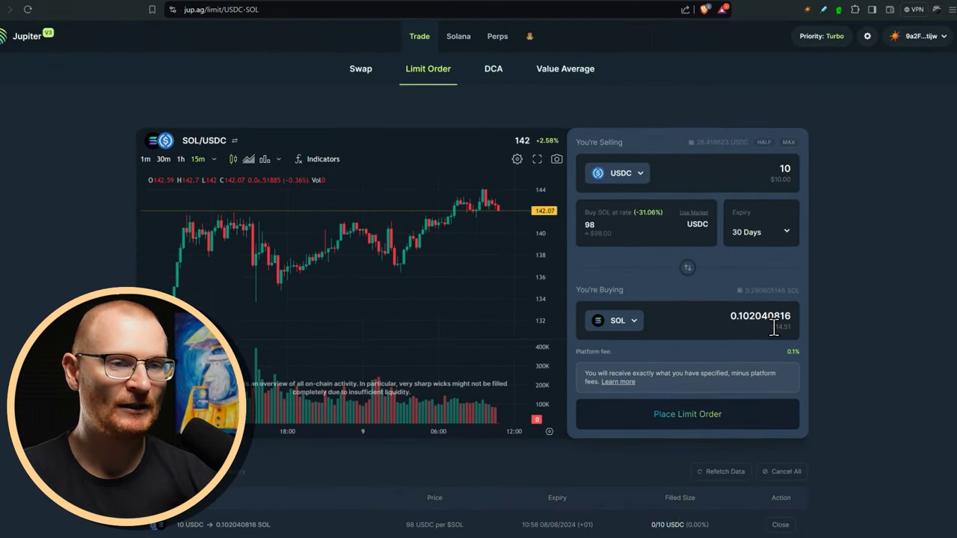
left_click(618, 322)
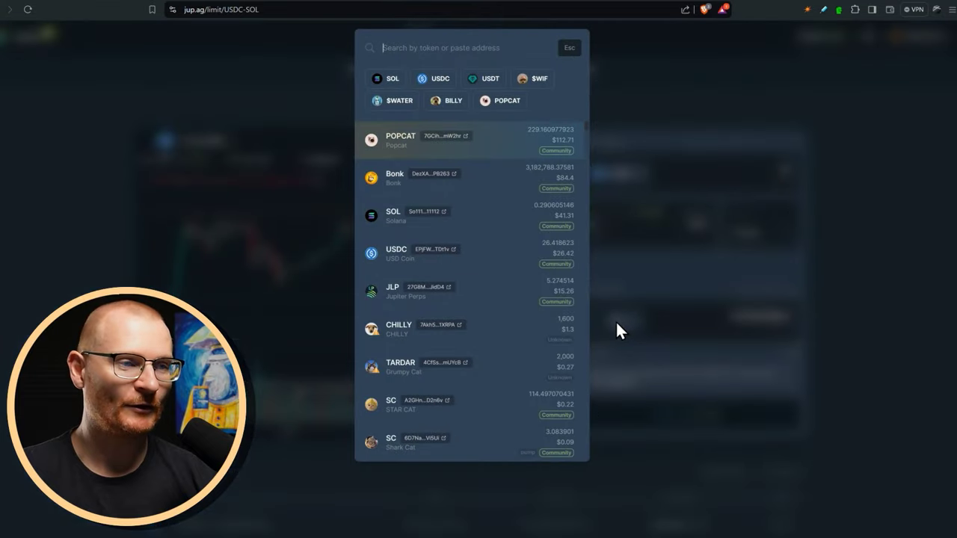
Choose Bonk as the token to buy and switch the chart to daily candles.
left_click(499, 191)
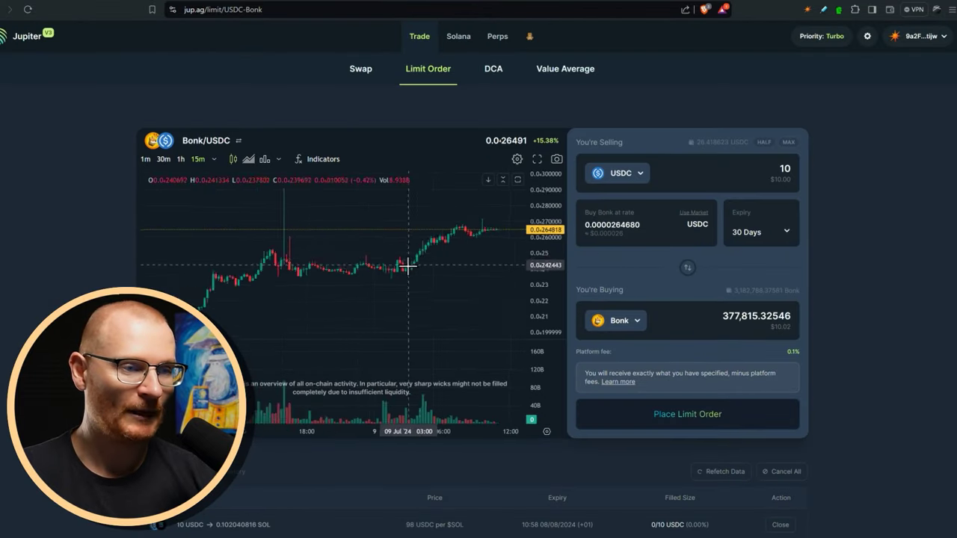
scroll(408, 265, "down", 5)
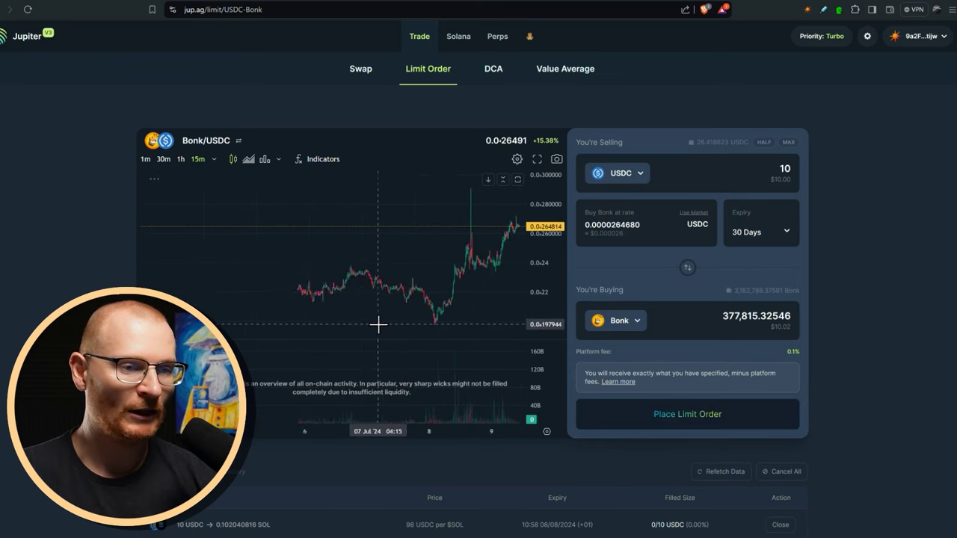
scroll(378, 324, "down", 5)
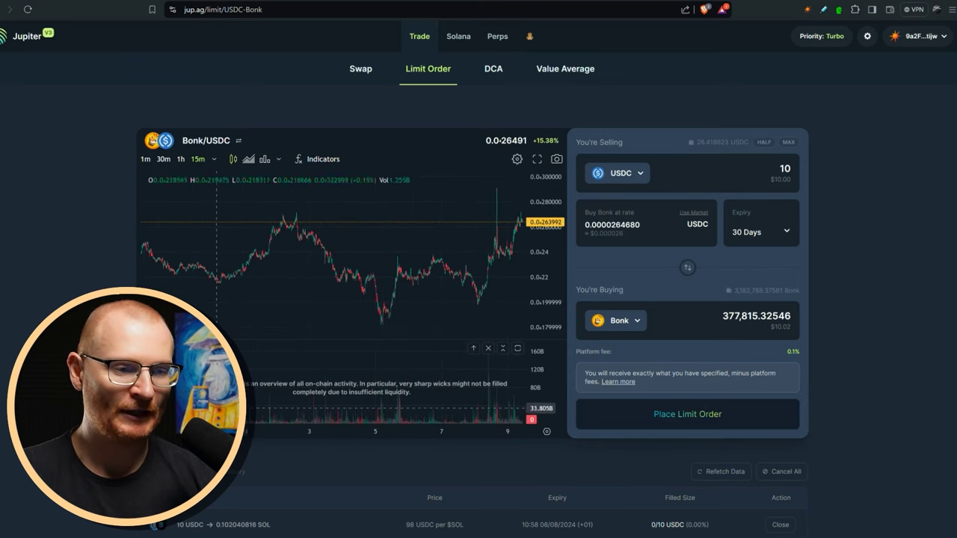
scroll(342, 334, "down", 3)
left_click(193, 158)
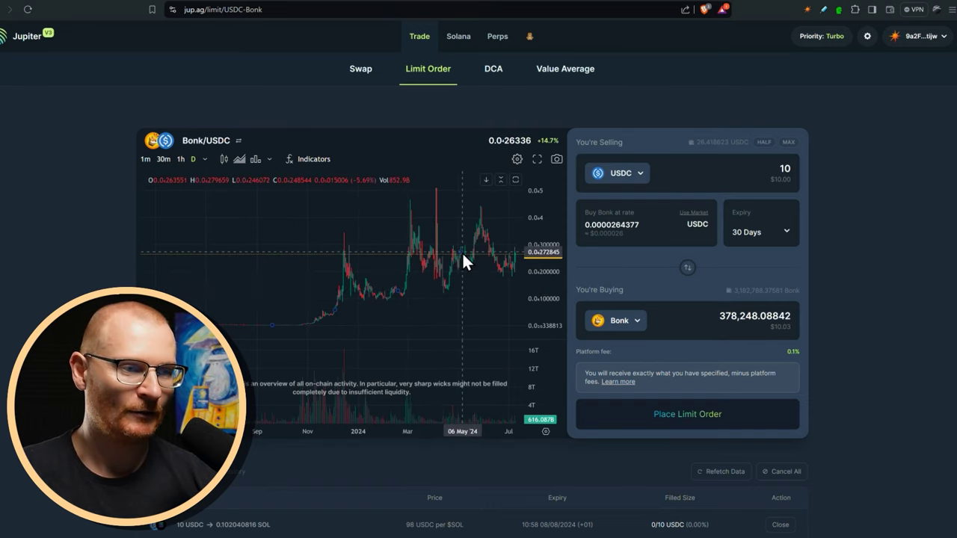
Set the Bonk rate to 0.0000096437 USDC, then place and approve the limit buy.
left_click(612, 228)
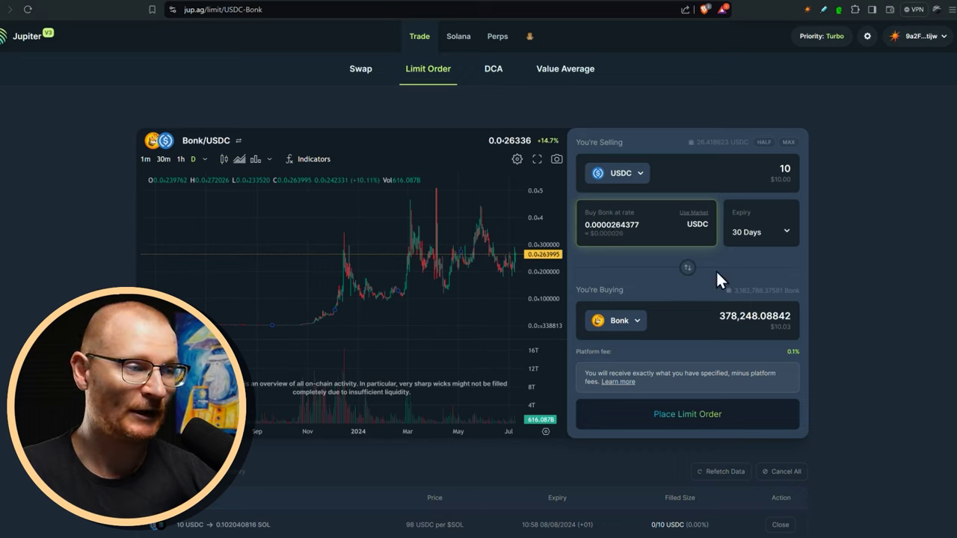
type("0")
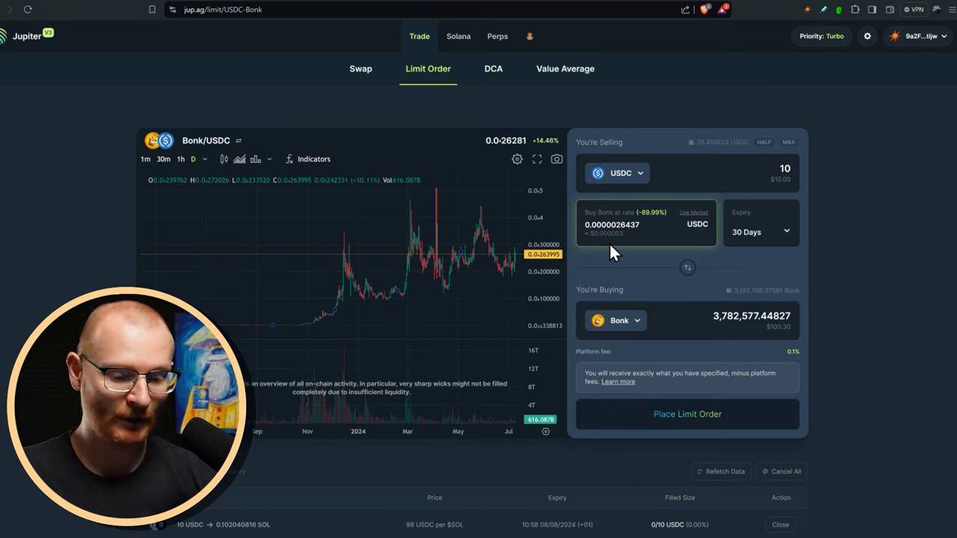
key("BackSpace")
type("9")
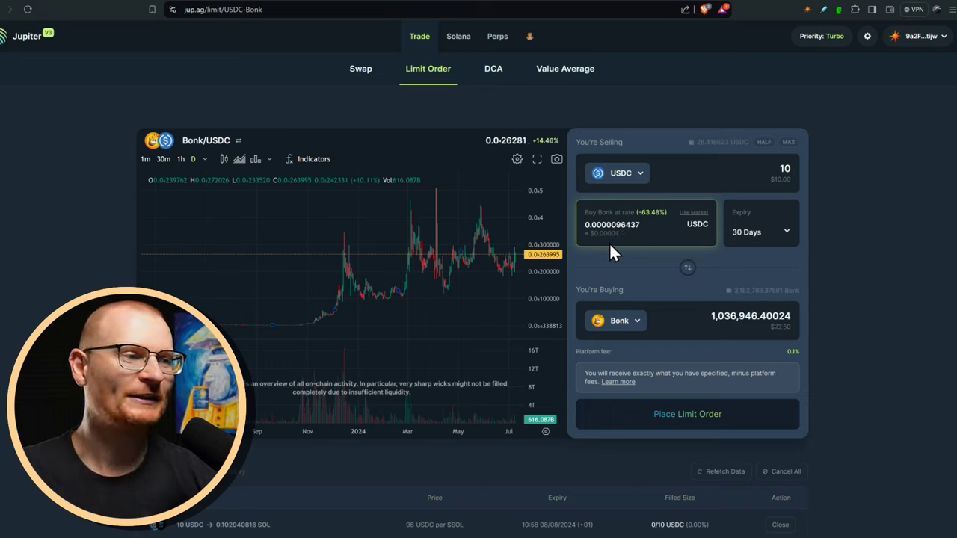
left_click(673, 414)
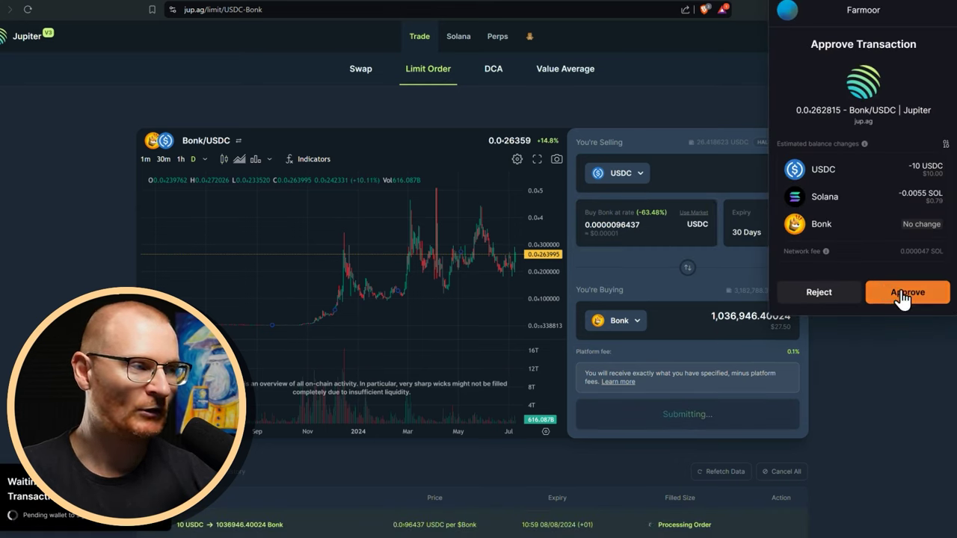
left_click(902, 294)
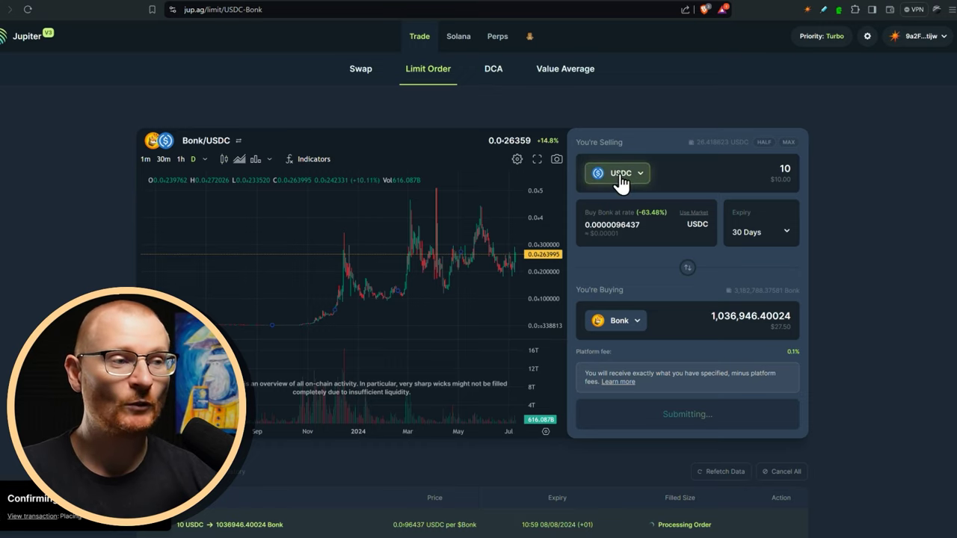
Place and approve a limit sell of 1,000,000 Bonk at 0.0005618 USDC per Bonk.
left_click(687, 268)
left_click(789, 170)
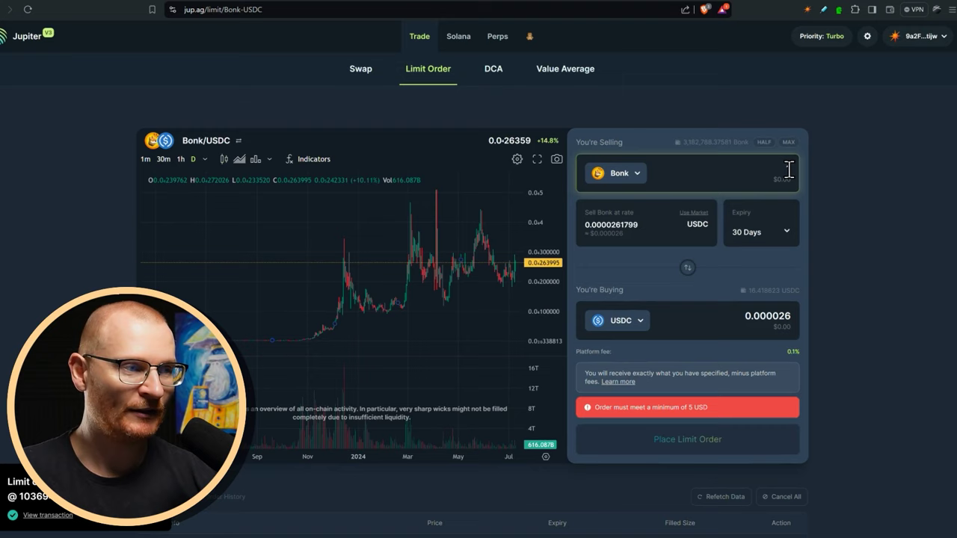
type("1000000")
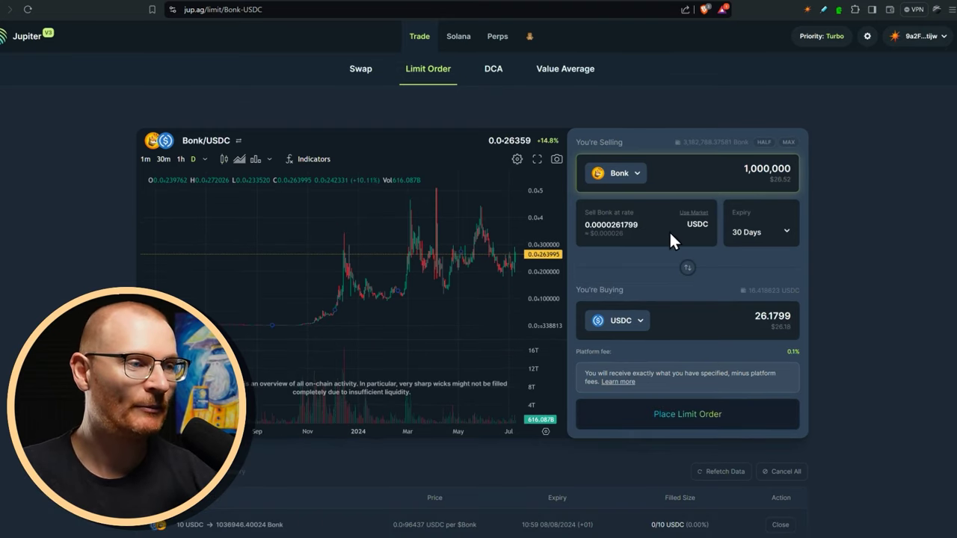
left_click(609, 226)
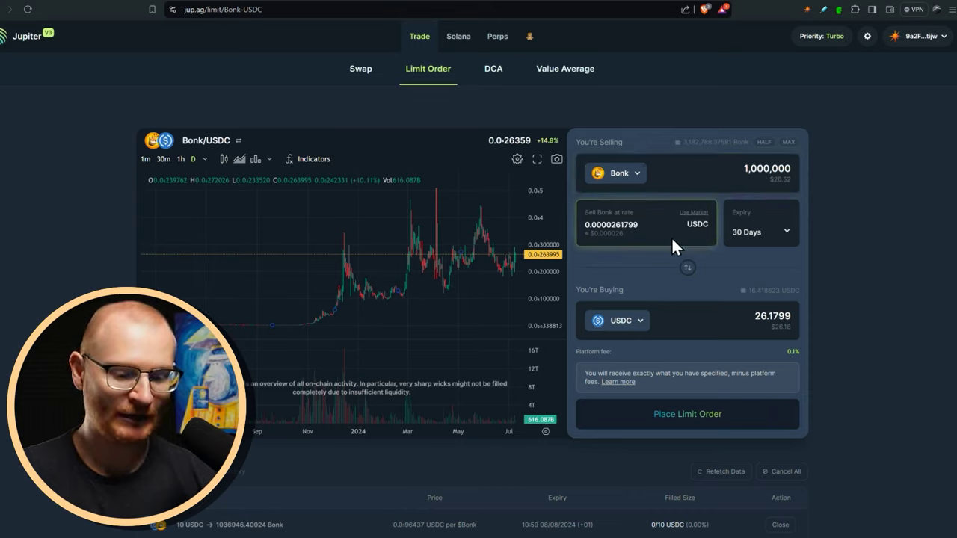
key("BackSpace")
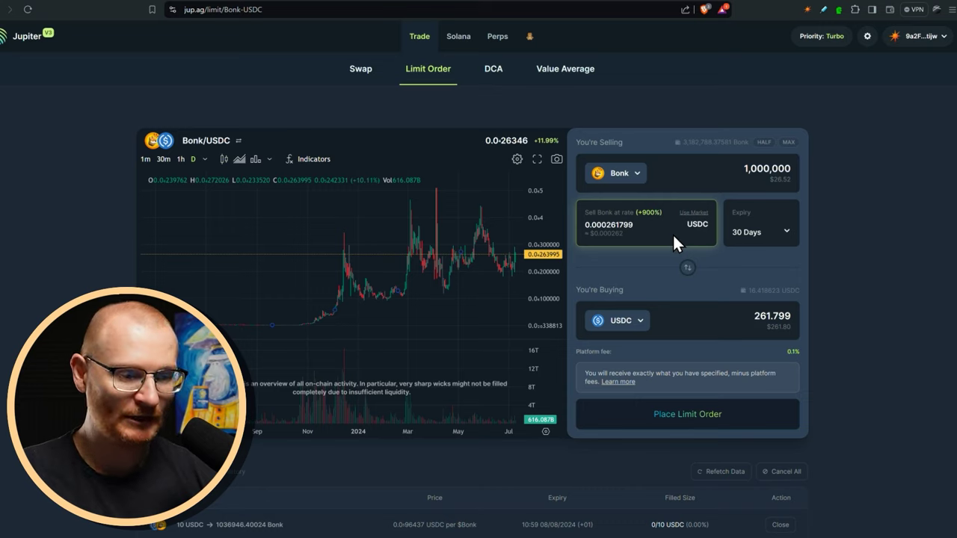
key("BackSpace")
type("5")
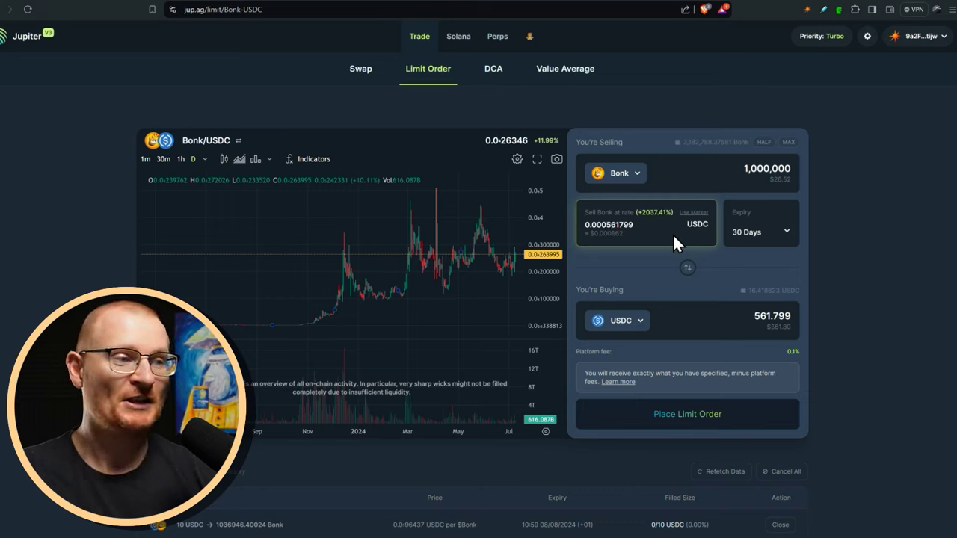
left_click(700, 417)
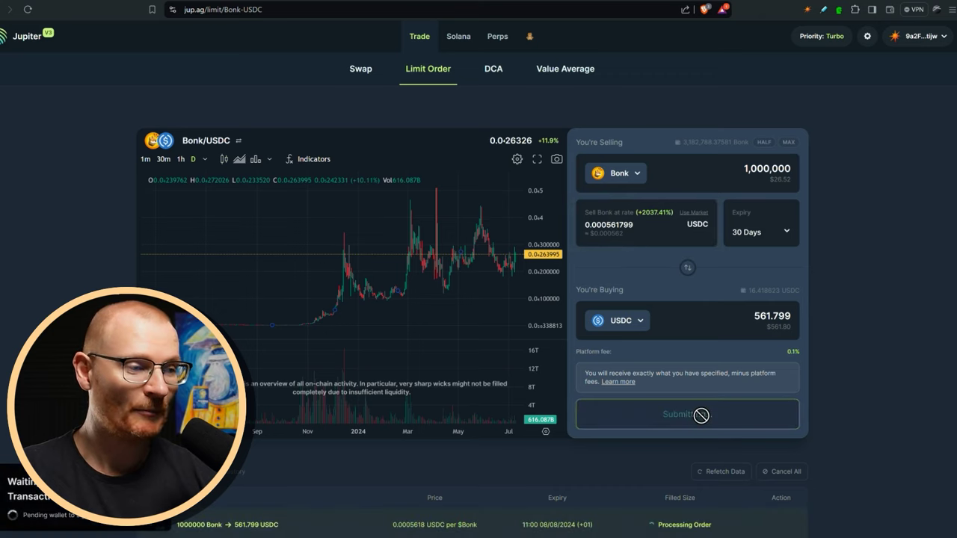
left_click(914, 292)
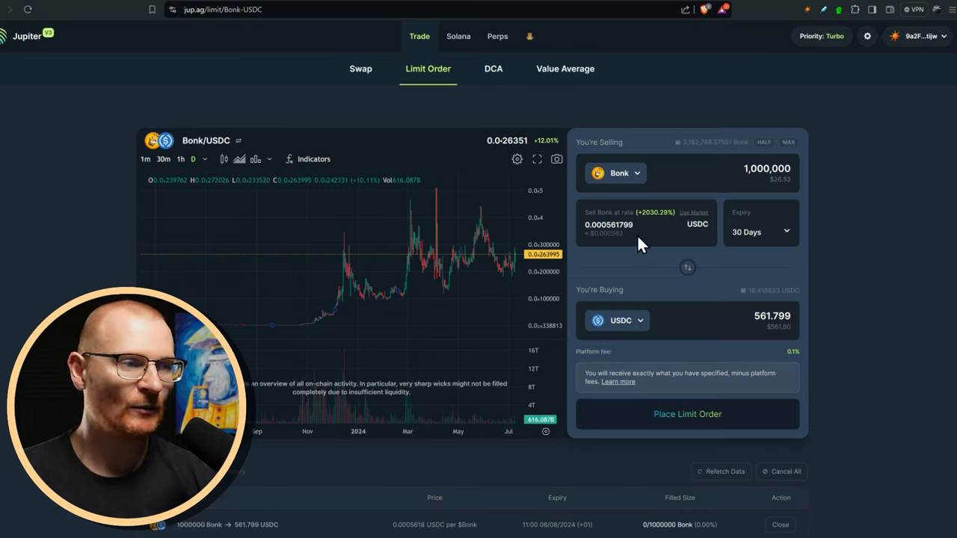
Search for 'jito' in Jupiter's selling-token list, then close it without choosing.
left_click(624, 177)
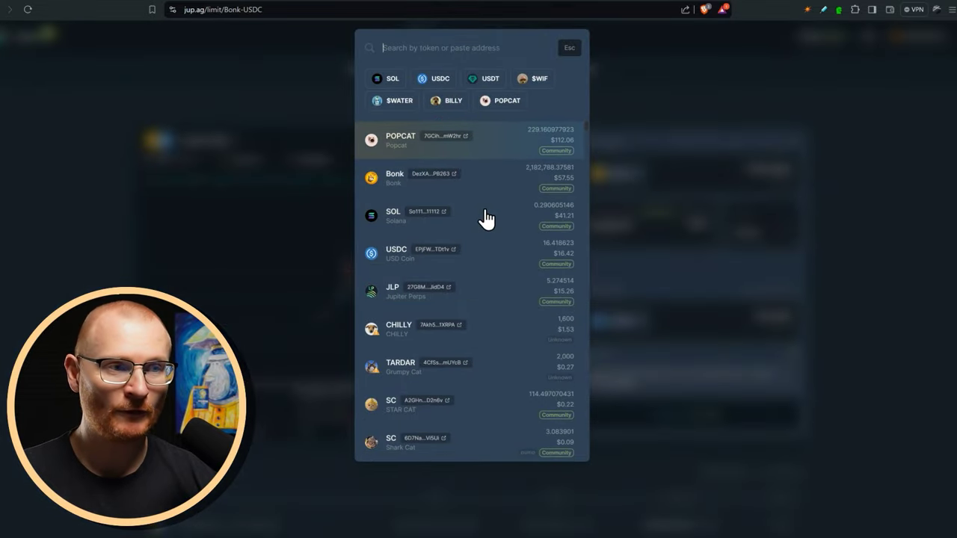
type("jito")
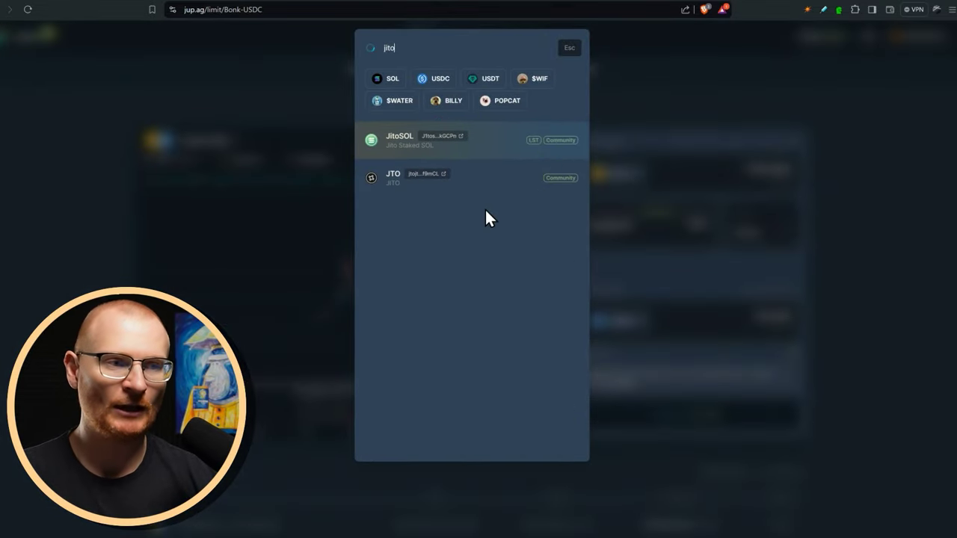
key("Escape")
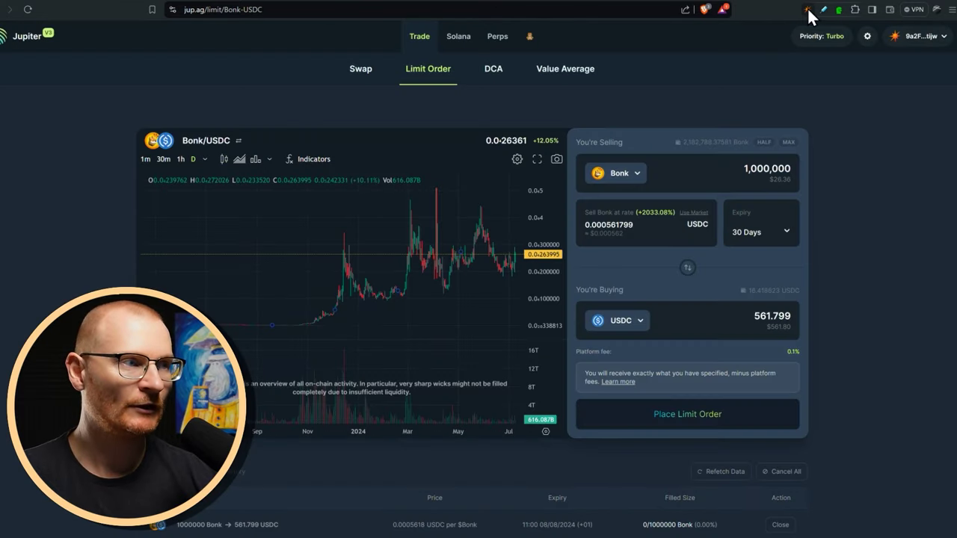
In Solflare's swap view, set up a USDC to Jito Staked SOL swap.
left_click(807, 10)
scroll(737, 239, "down", 1)
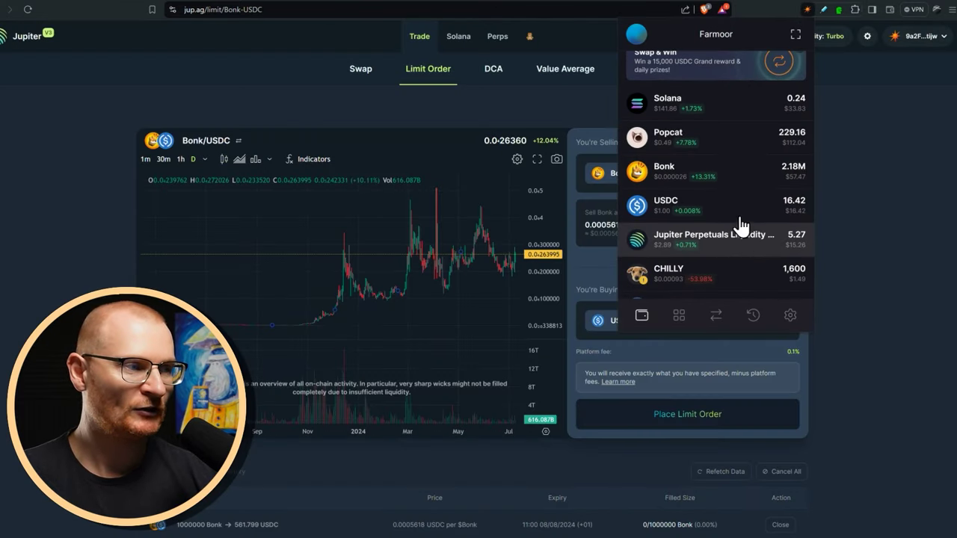
left_click(716, 314)
left_click(711, 142)
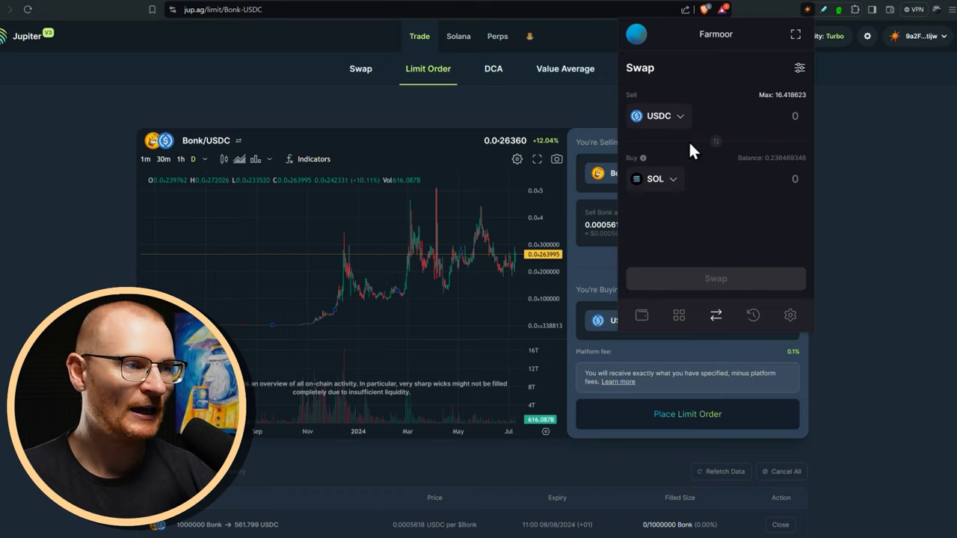
left_click(655, 181)
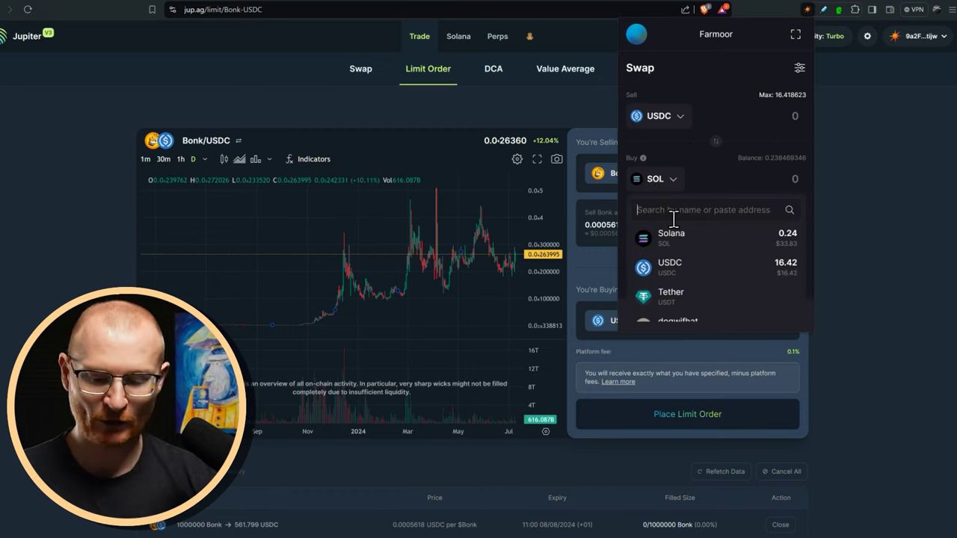
type("jito")
left_click(688, 239)
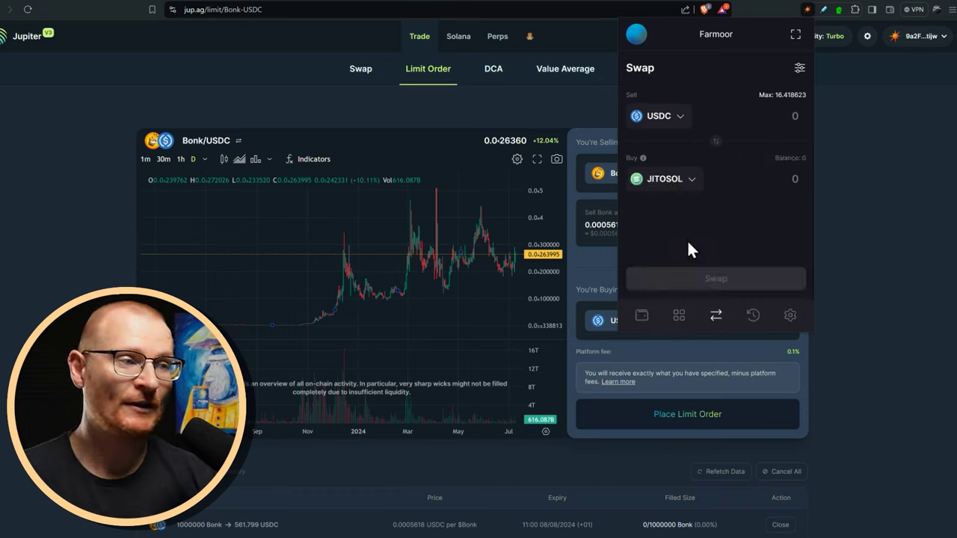
Swap 16 USDC for about 0.0998 JitoSOL and return to the balances view.
left_click(778, 116)
type("16")
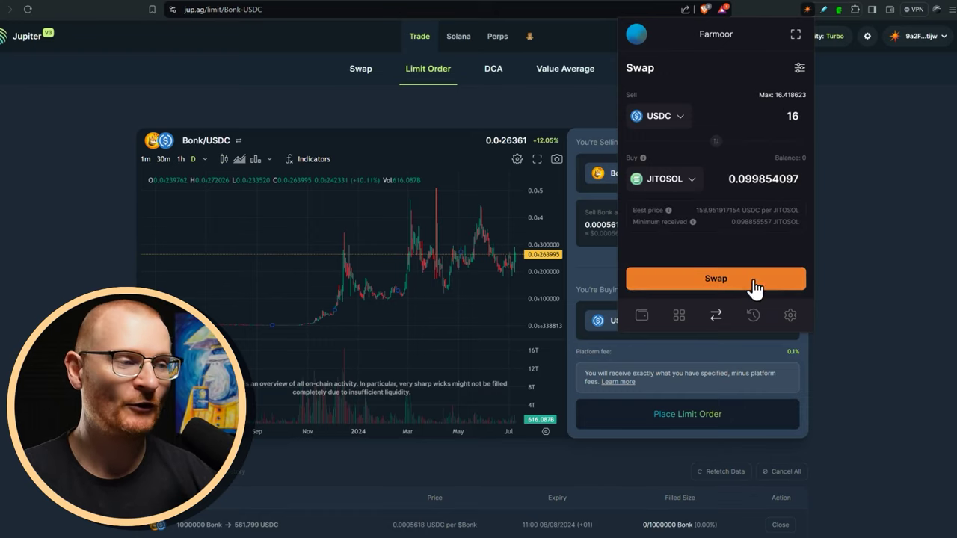
left_click(750, 281)
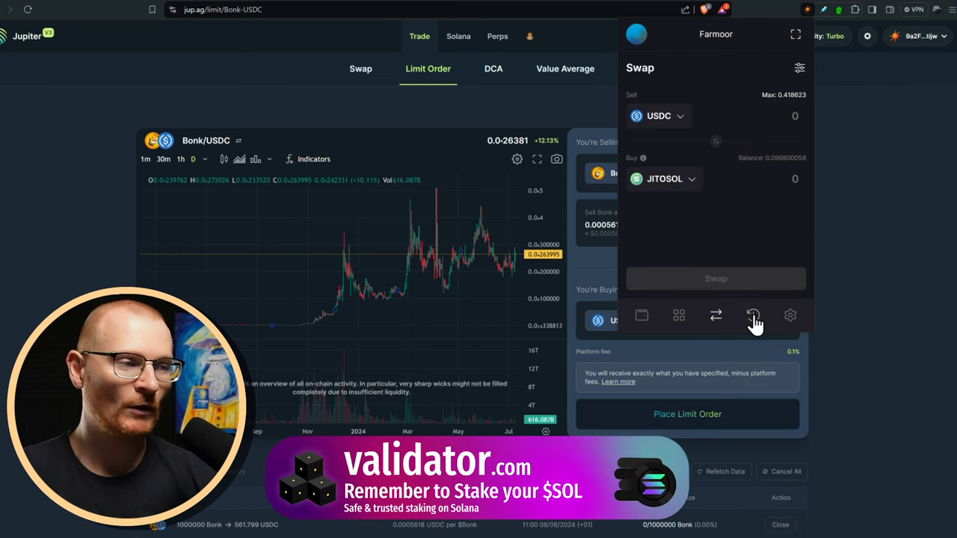
left_click(642, 316)
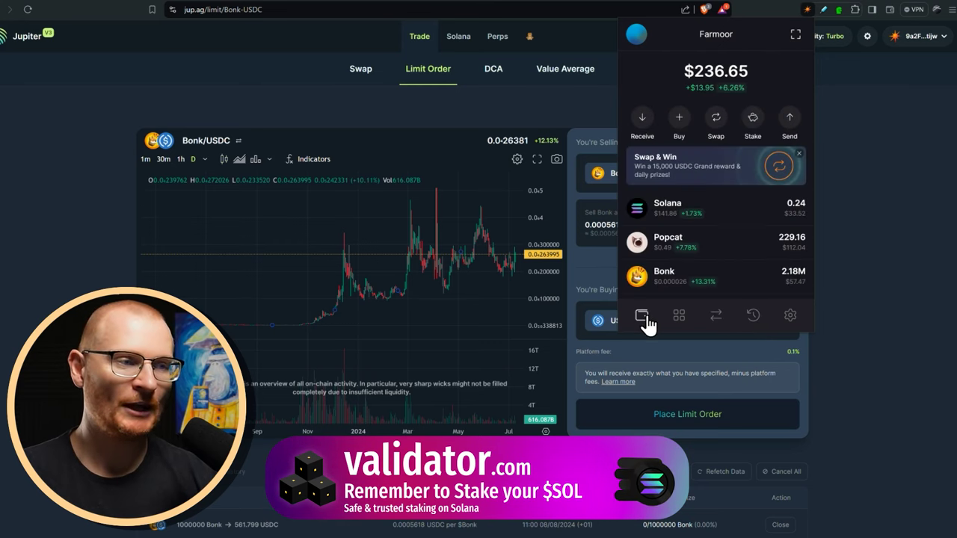
Dismiss the wallet popup and choose JitoSOL as the token to sell.
left_click(747, 352)
left_click(627, 174)
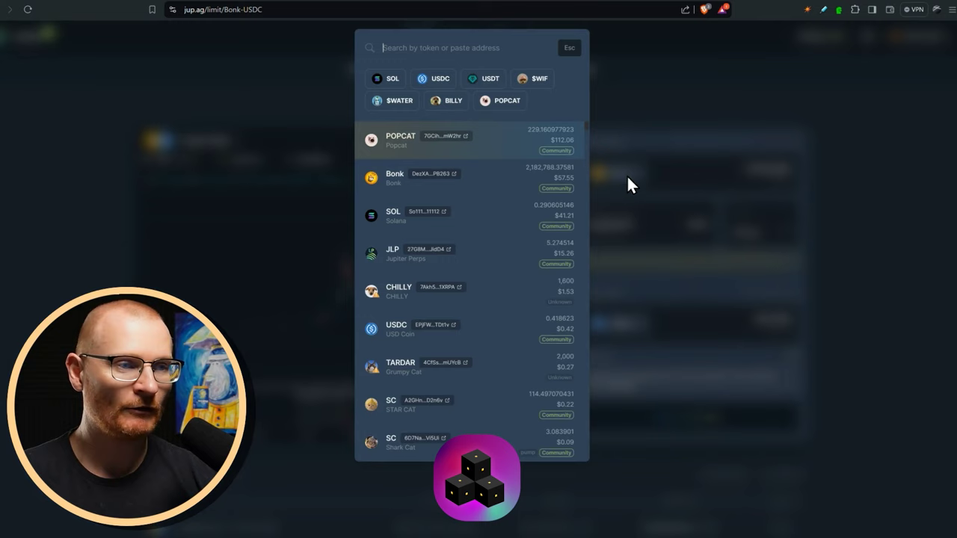
type("jito")
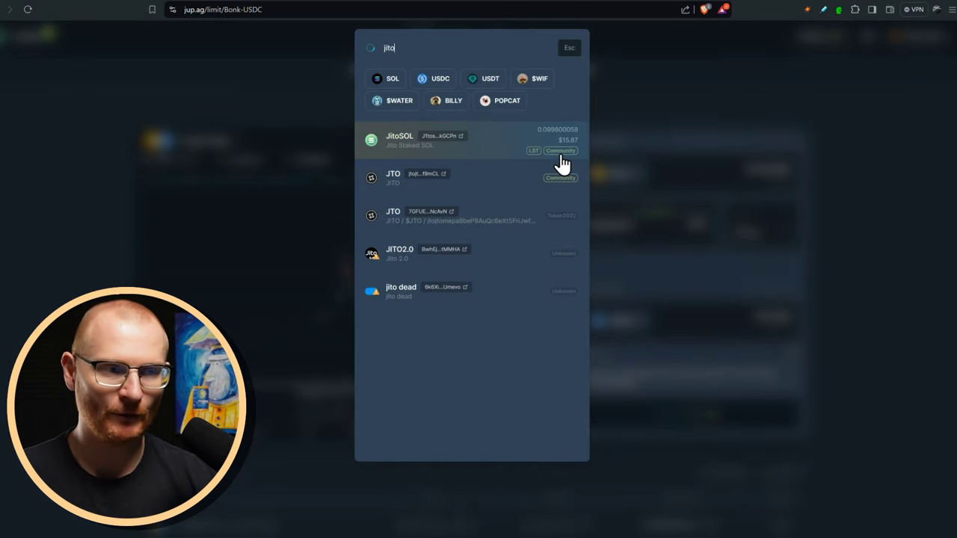
key("Return")
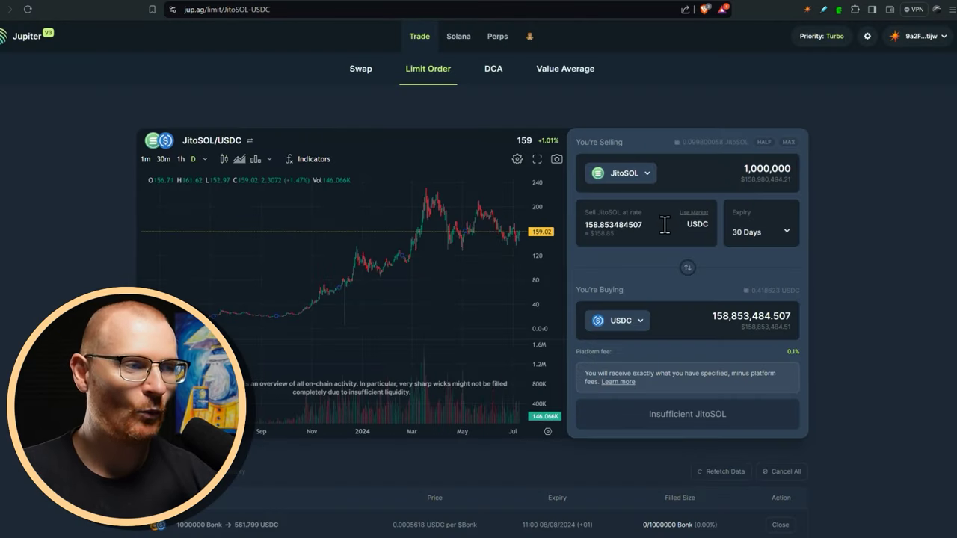
Enter a 1000 USDC rate and the full JitoSOL balance, then try a 1100 rate.
left_click(665, 224)
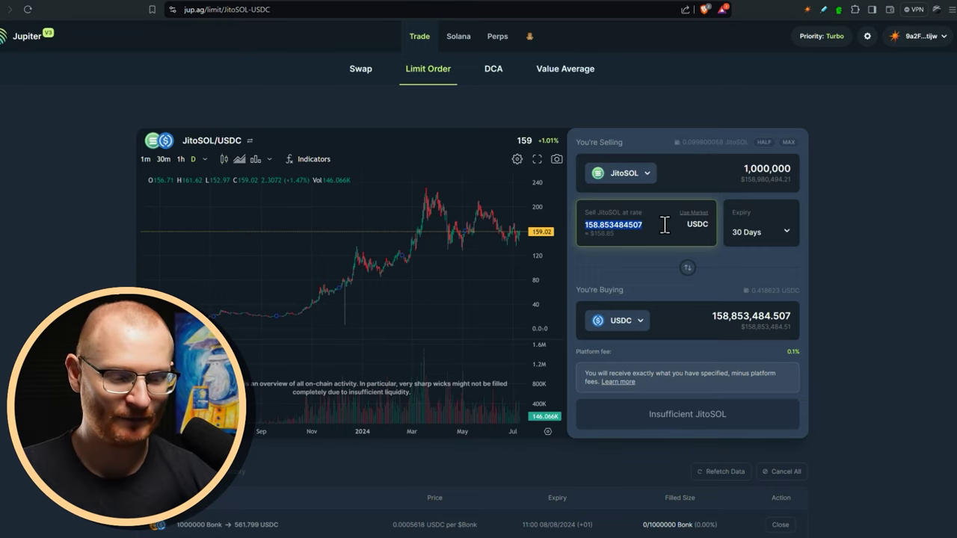
type("1000")
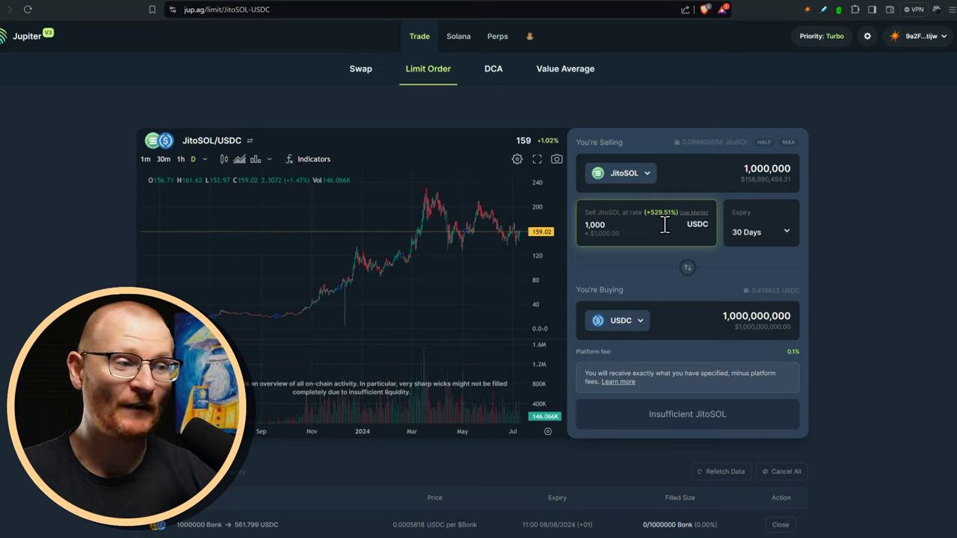
double_click(762, 168)
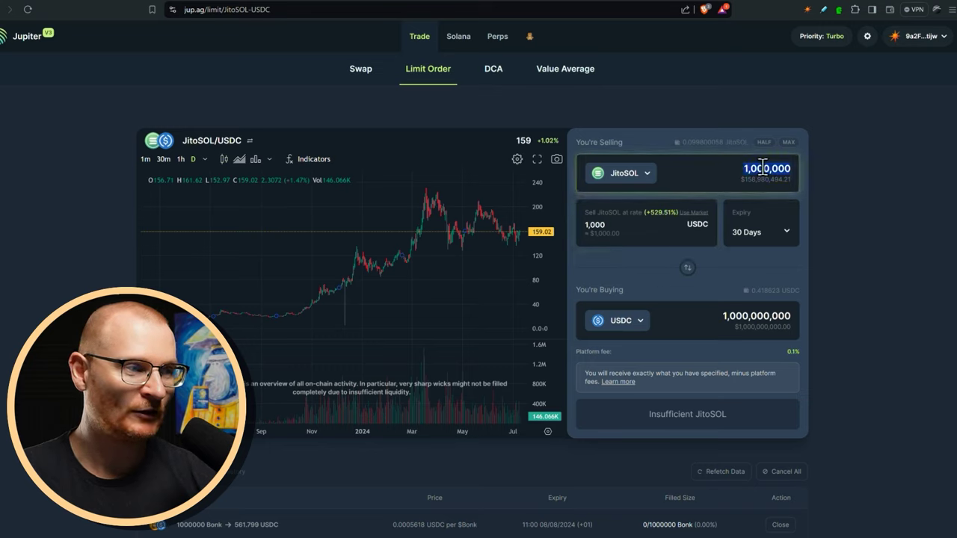
left_click(788, 141)
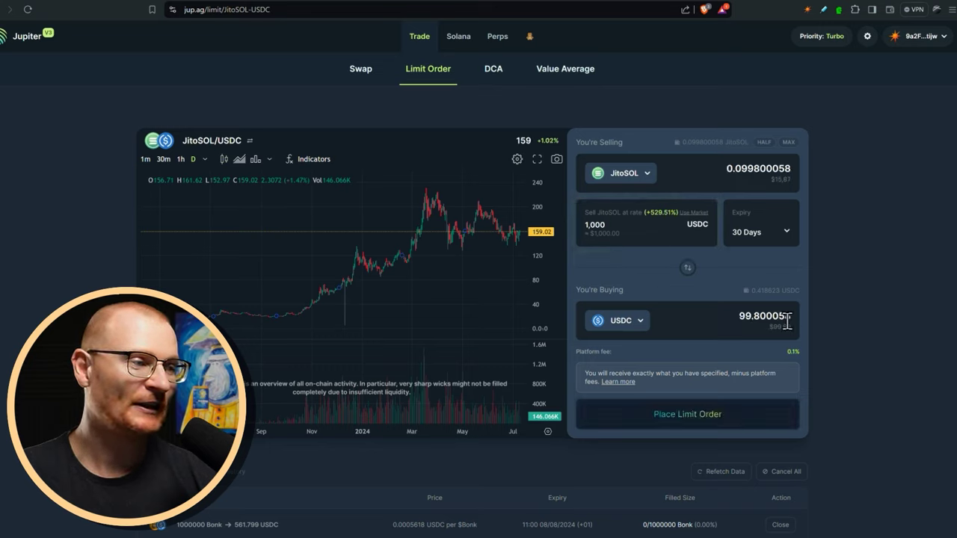
double_click(618, 226)
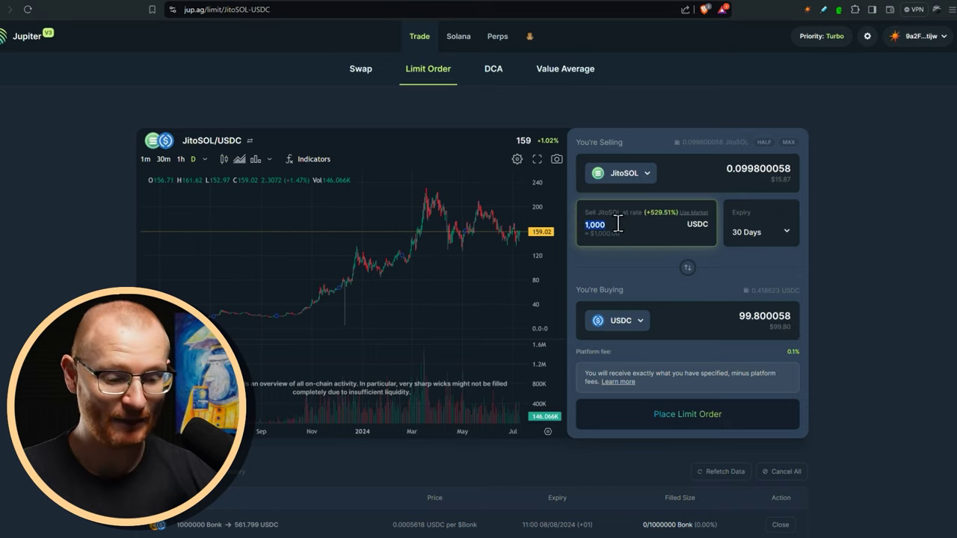
type("1100")
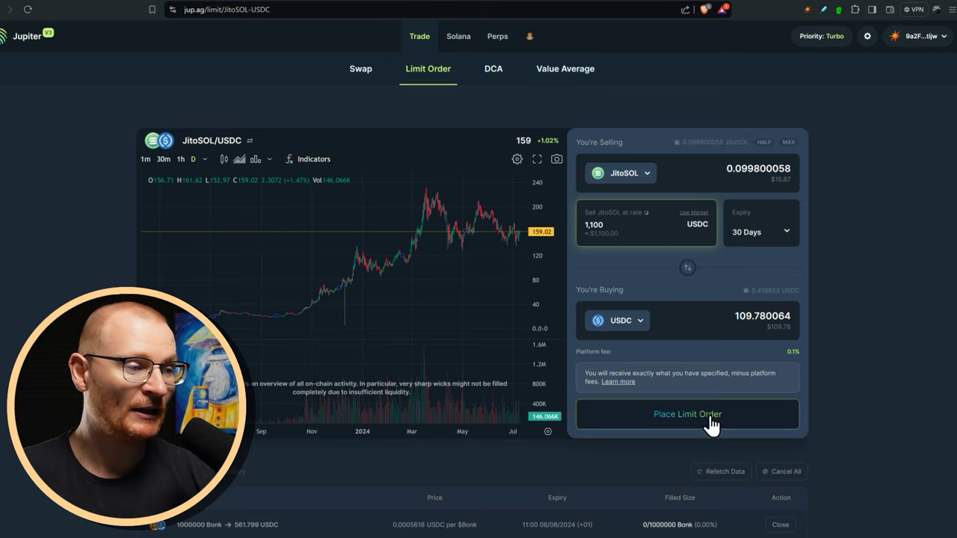
double_click(617, 225)
Restore the rate to 1000 USDC per JitoSOL and choose a Custom expiry.
type("1000")
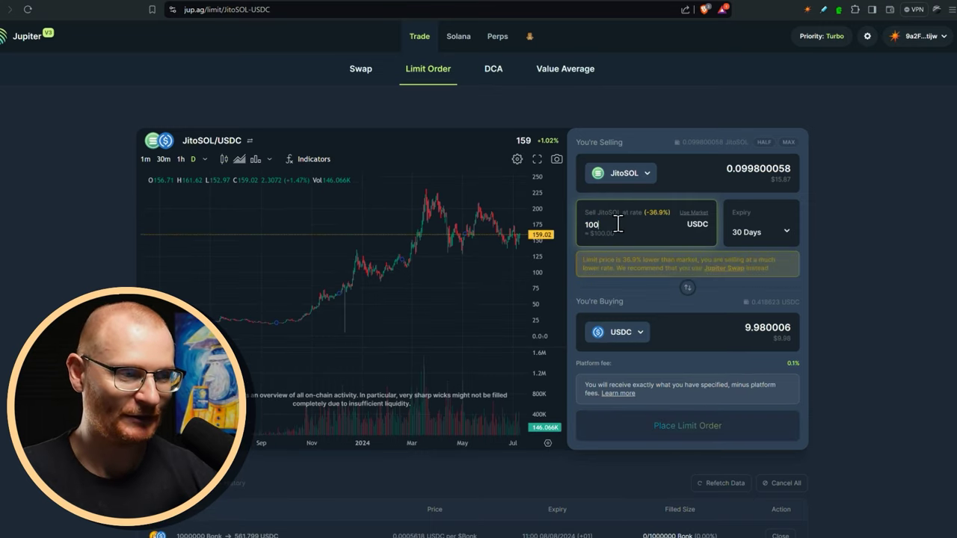
left_click(729, 423)
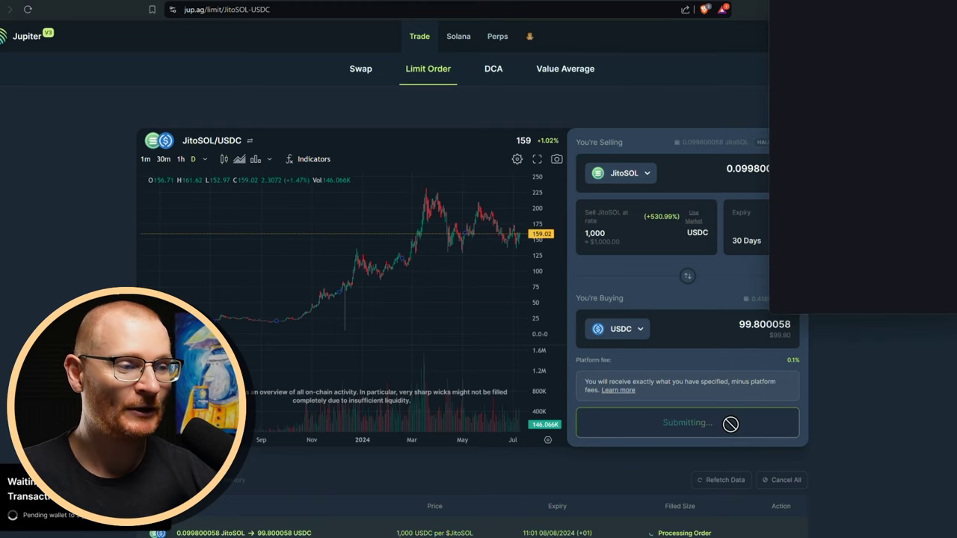
left_click(791, 241)
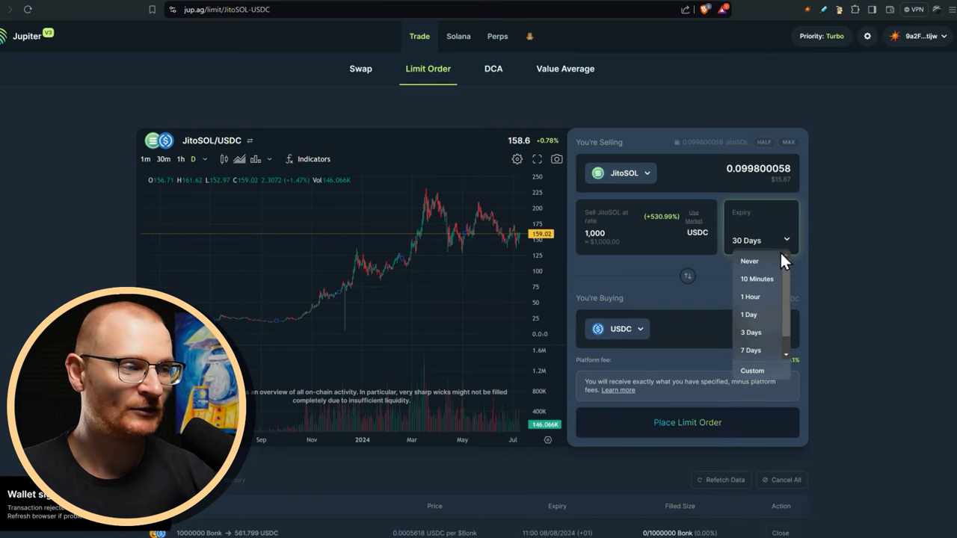
left_click(750, 371)
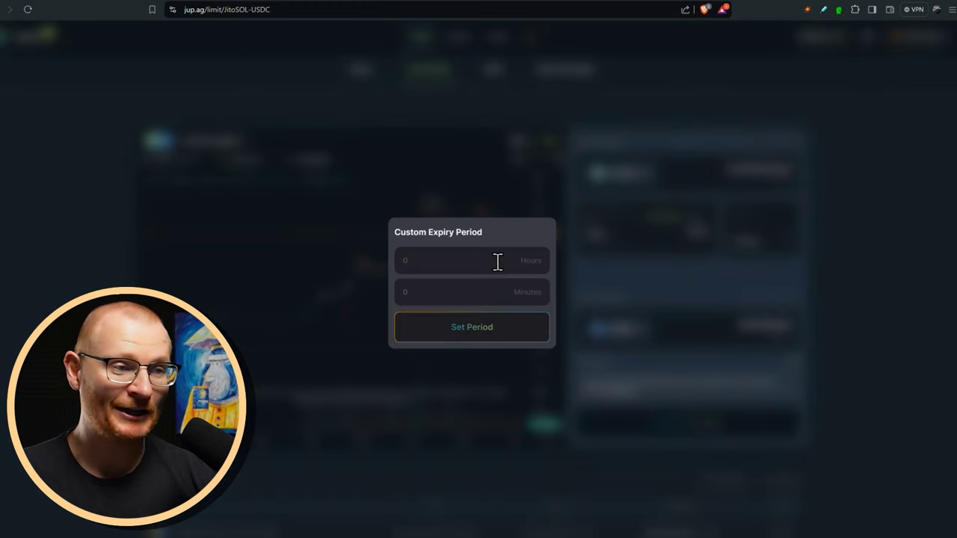
Set a 10,000-hour expiry, then place and approve the JitoSOL sell order.
type("100000")
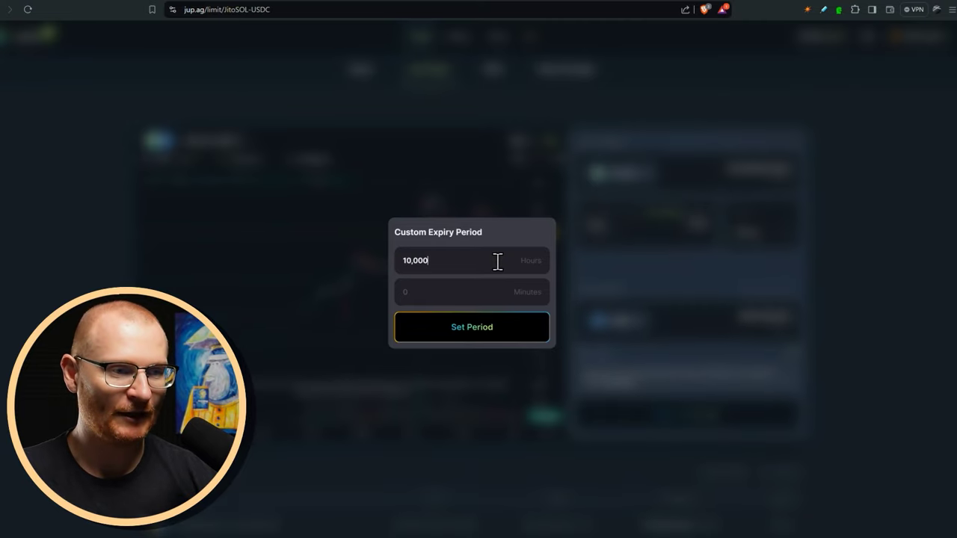
left_click(504, 333)
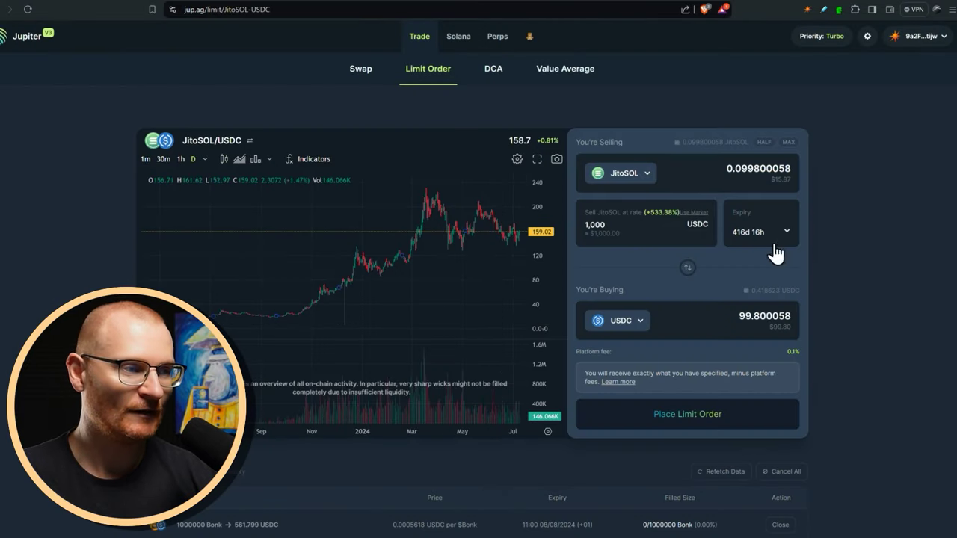
left_click(710, 416)
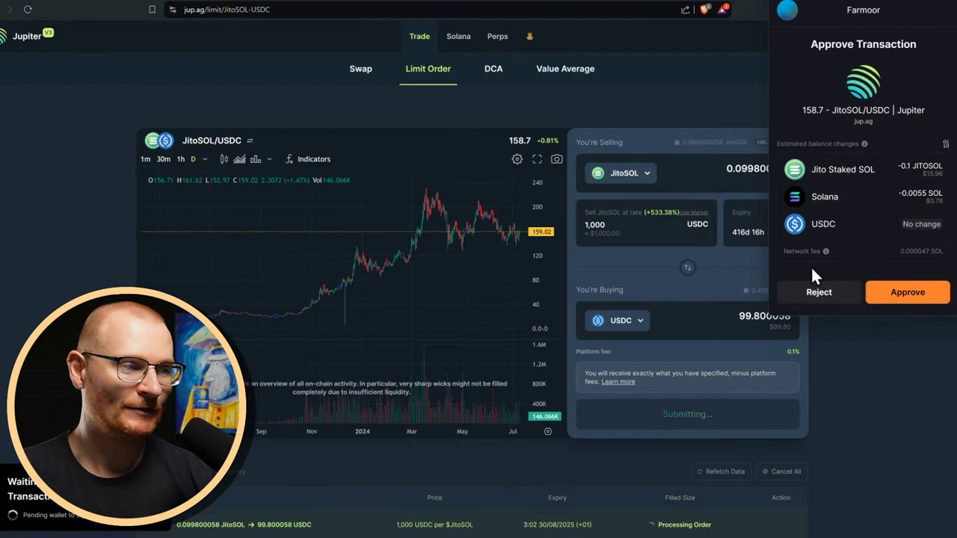
left_click(900, 296)
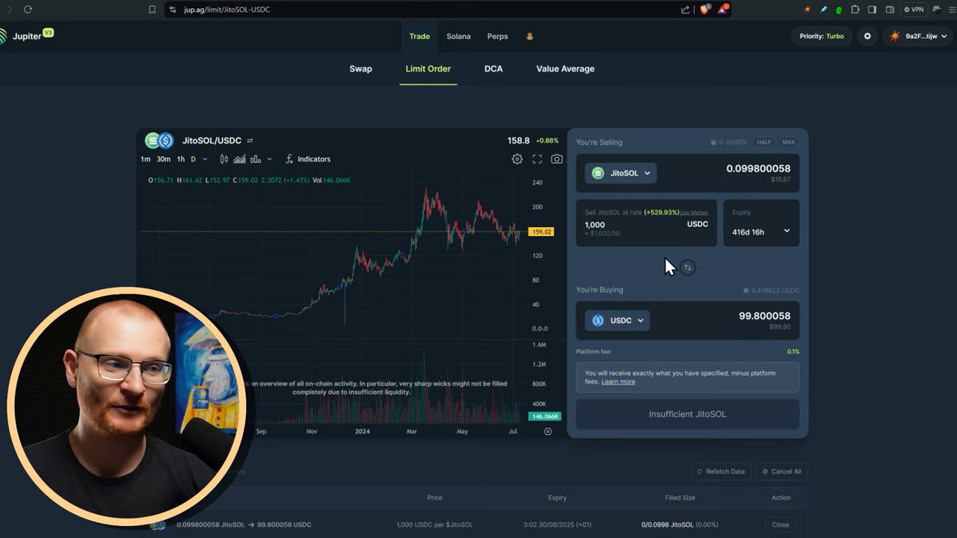
scroll(666, 257, "down", 3)
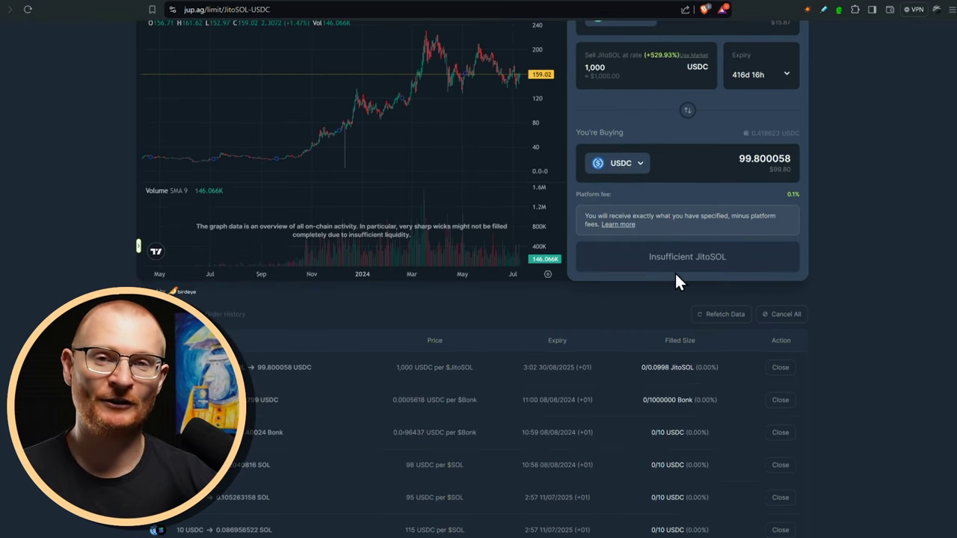
scroll(675, 281, "up", 3)
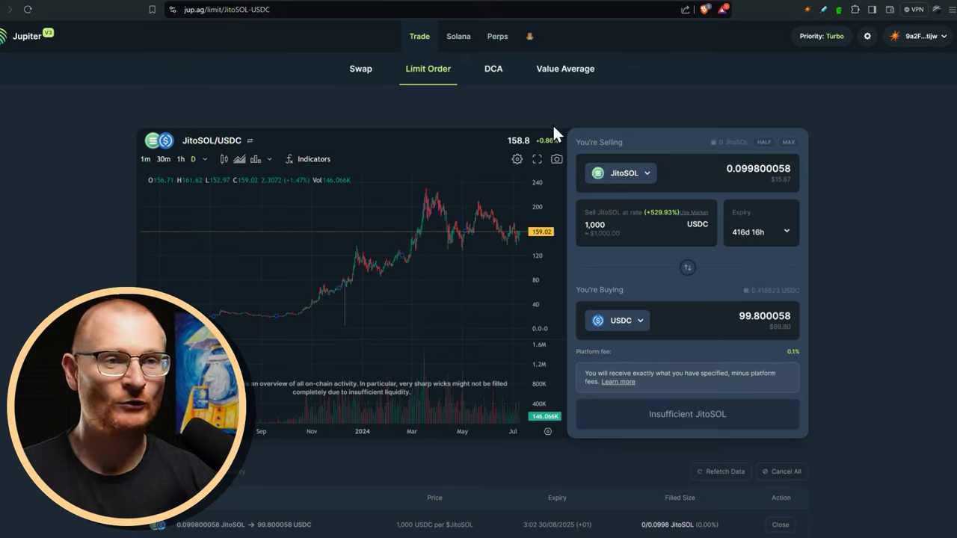